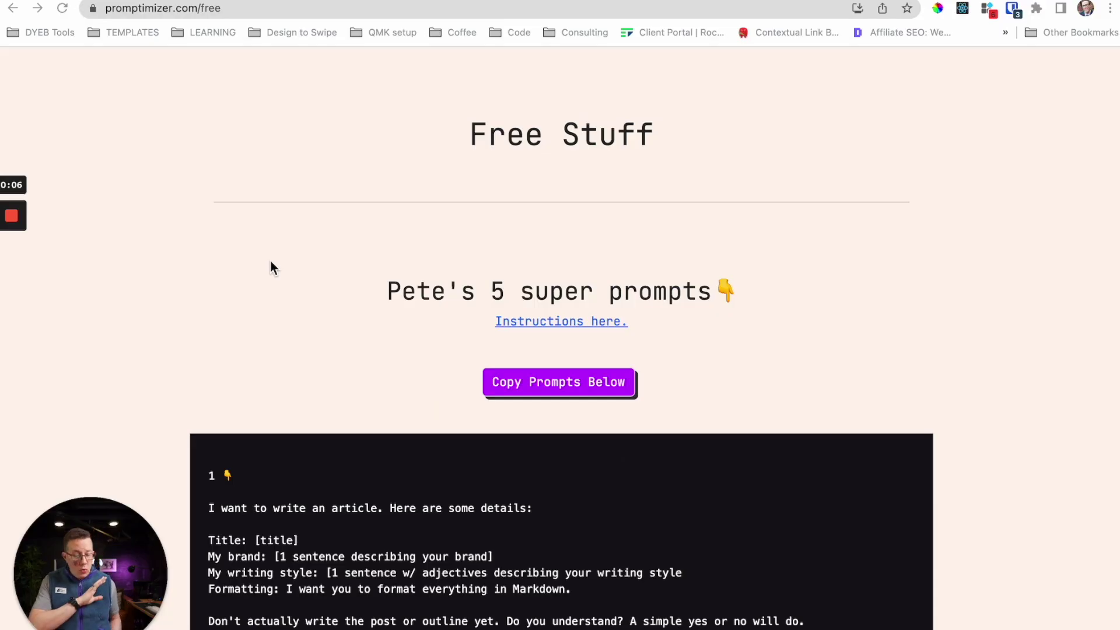
# Copy Pete's five super prompts from promptimizer.com/free and dismiss the 'Copied to clipboard!' alert.
pyautogui.scroll(-7, 270, 260)
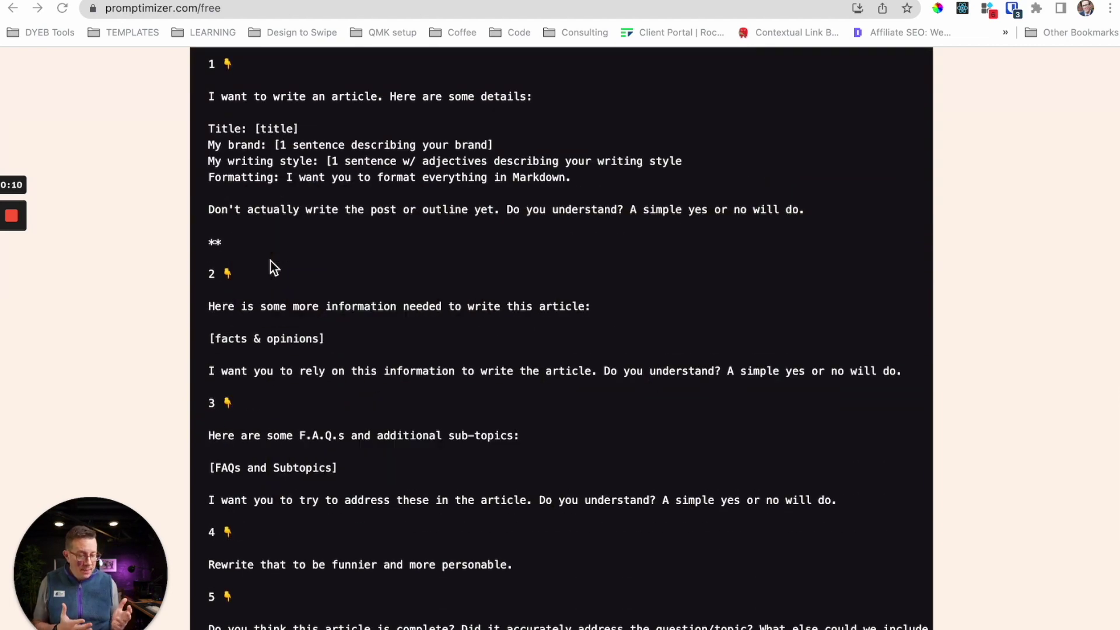
pyautogui.scroll(7, 271, 261)
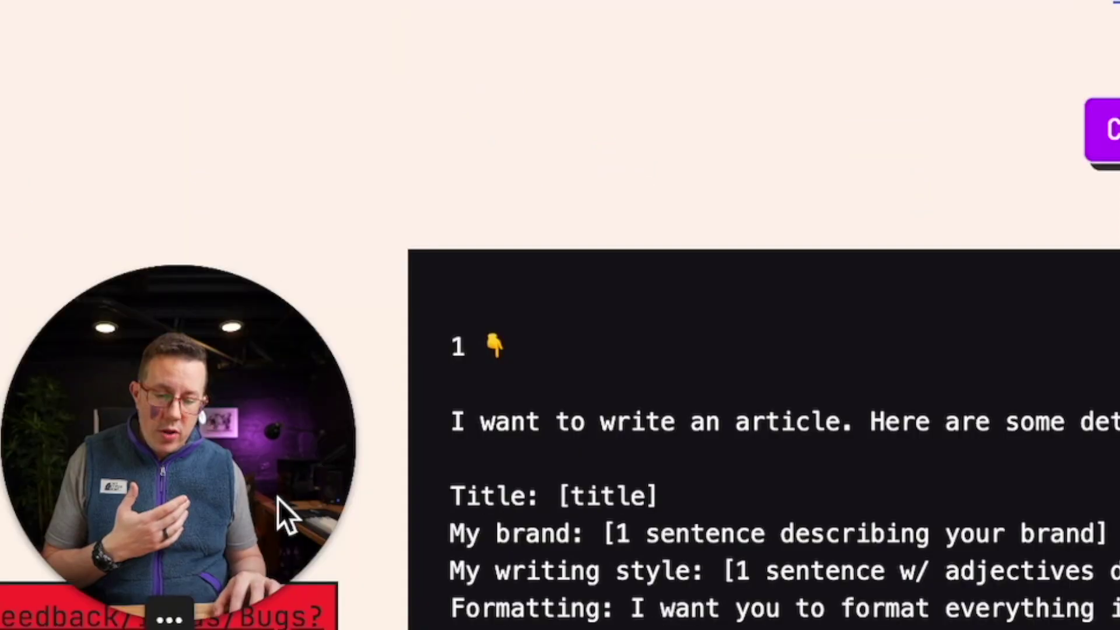
pyautogui.moveTo(132, 609)
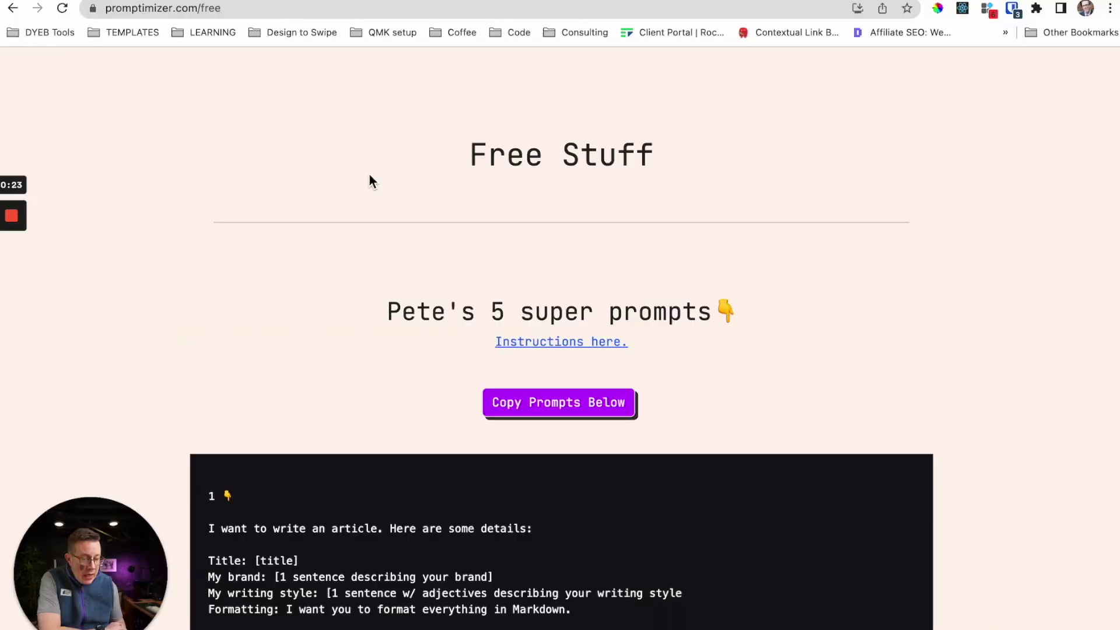
pyautogui.scroll(-3, 533, 278)
pyautogui.click(534, 295)
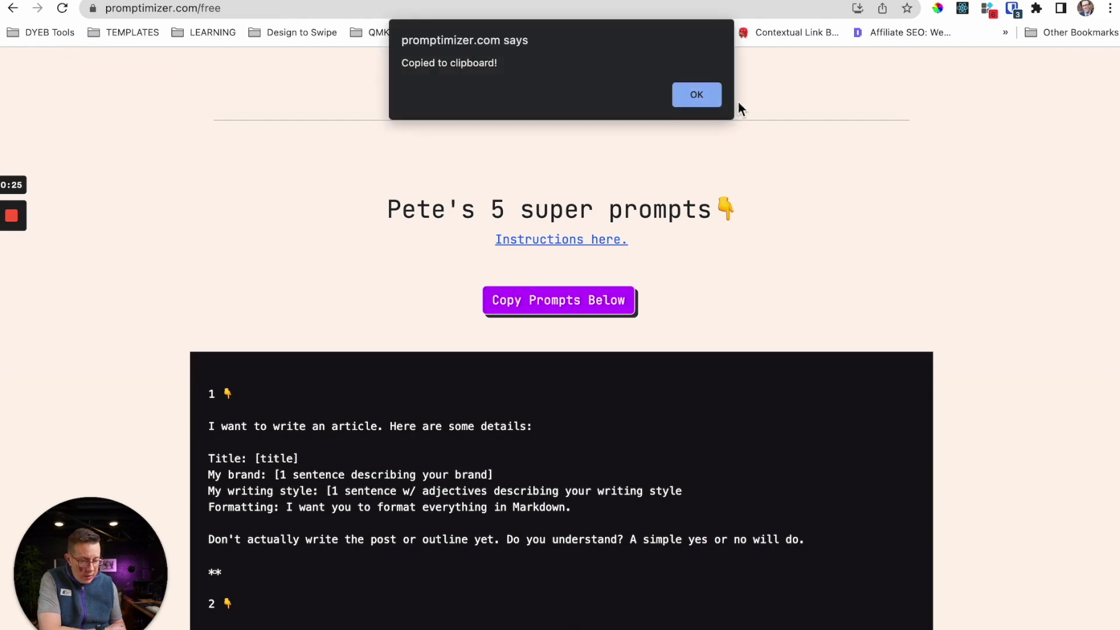
pyautogui.click(701, 94)
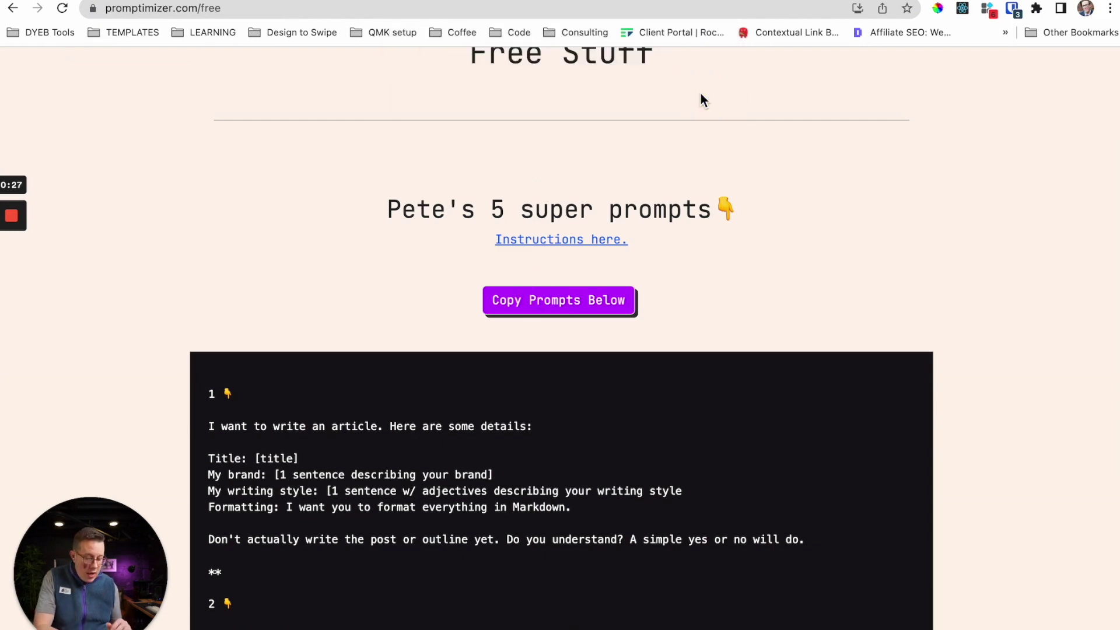
# Paste the five prompts on a new line at the end of the bakebros pizza oven review notes.
pyautogui.press('super+Tab')
pyautogui.click(502, 325)
pyautogui.press('Return')
pyautogui.press('Return')
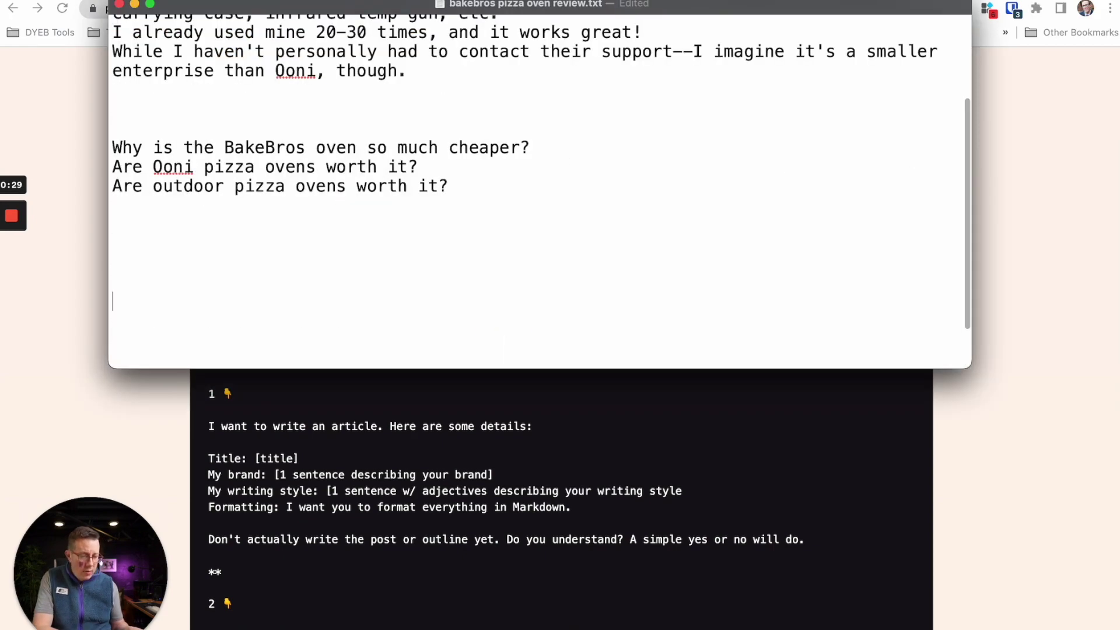
pyautogui.press('super+v')
pyautogui.scroll(3, 286, 268)
pyautogui.scroll(-5, 281, 270)
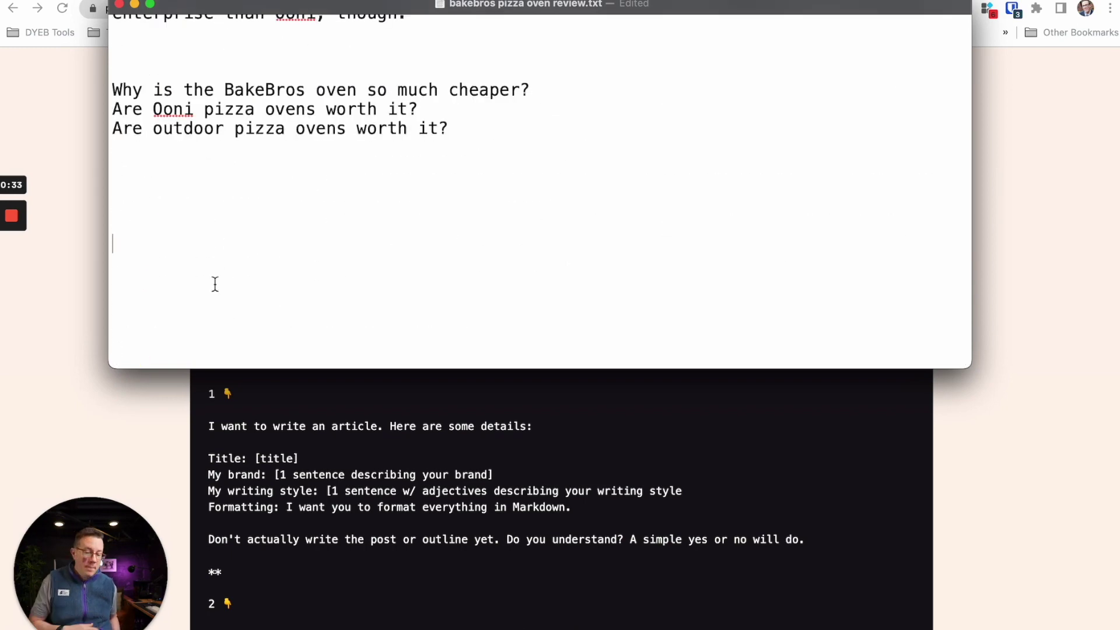
pyautogui.click(68, 433)
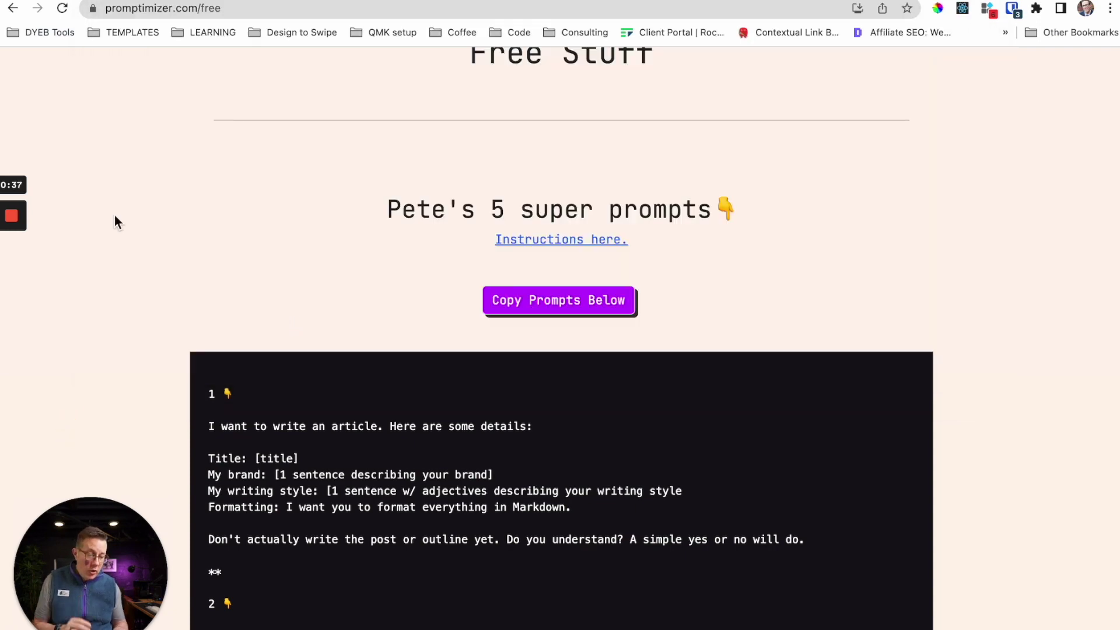
# Zoom the Promptimizer page in to read the prompt templates, glancing at the review notes.
pyautogui.press('super+equal')
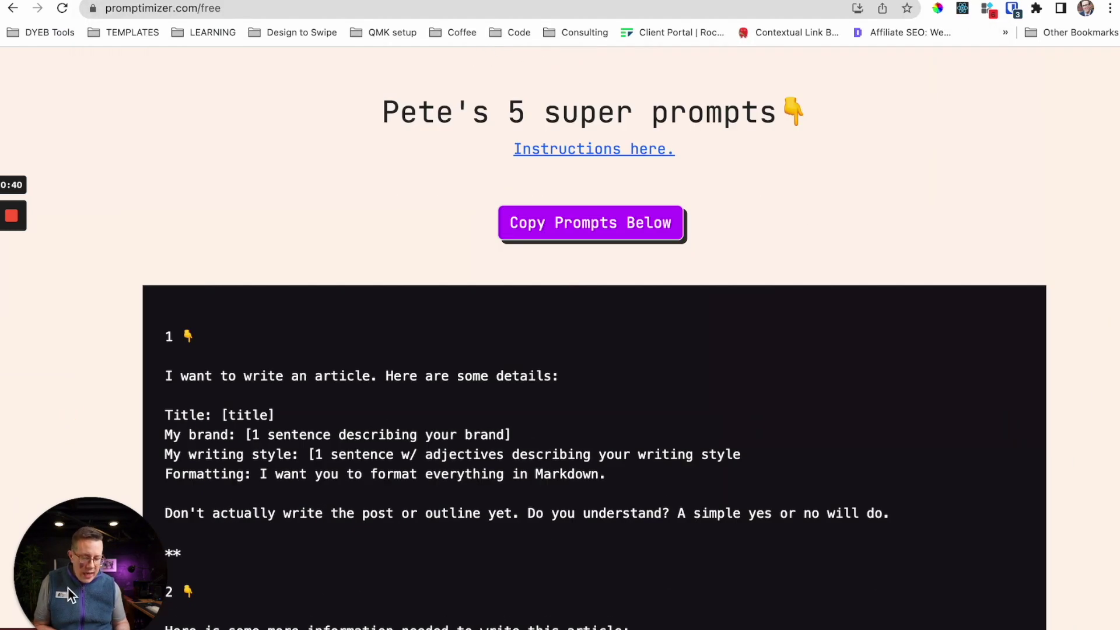
pyautogui.moveTo(68, 594); pyautogui.dragTo(927, 169)
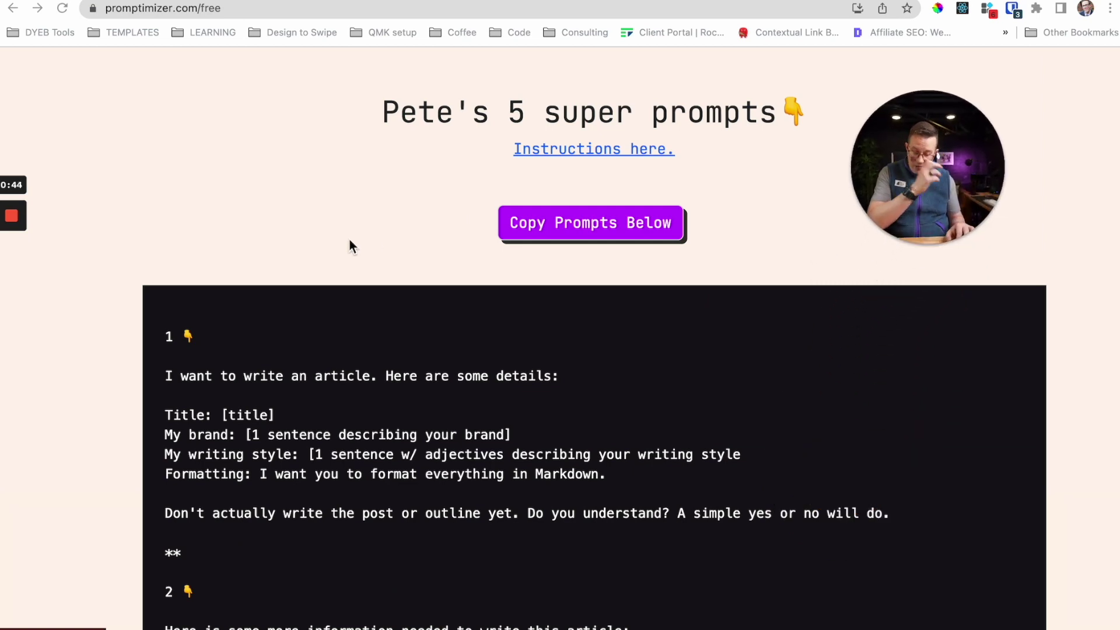
pyautogui.scroll(-3, 348, 239)
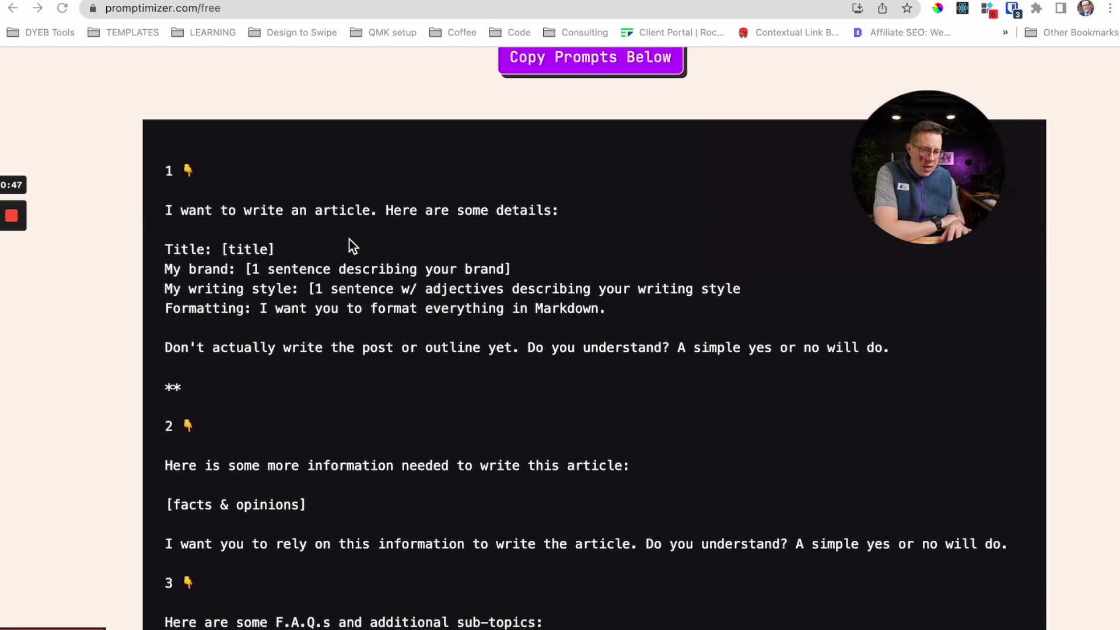
pyautogui.hscroll(1, 57, 138)
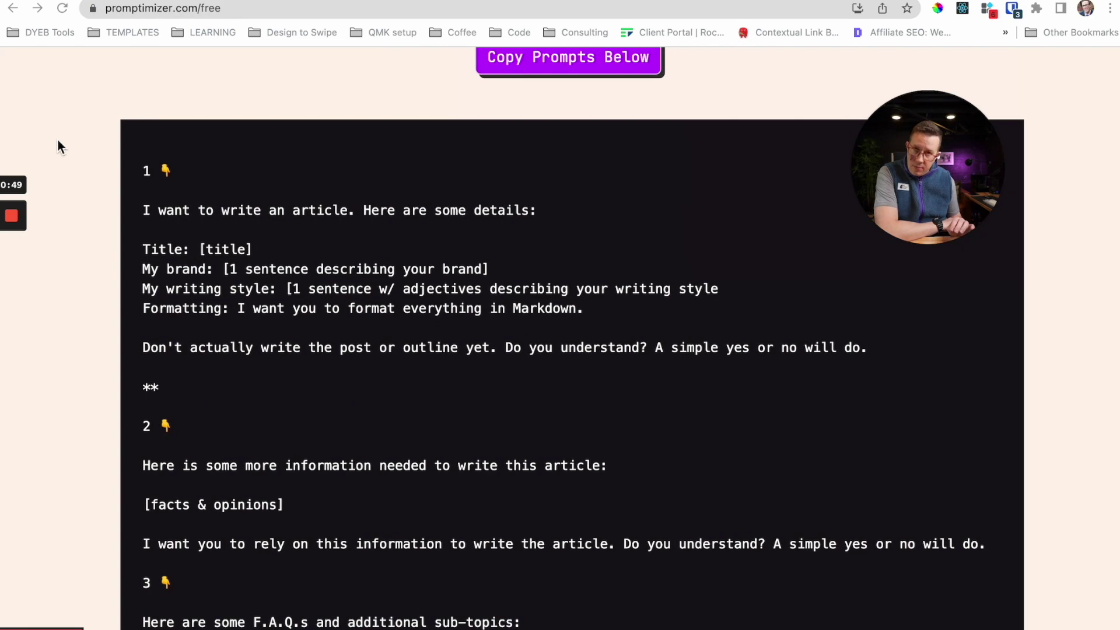
pyautogui.press('super+Tab')
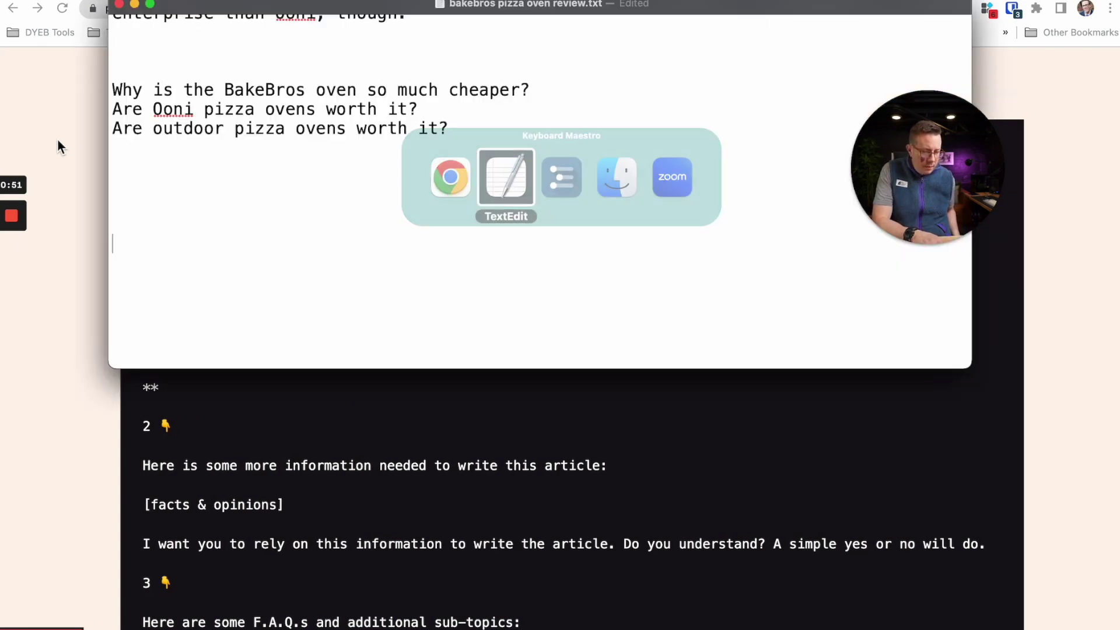
pyautogui.scroll(5, 216, 137)
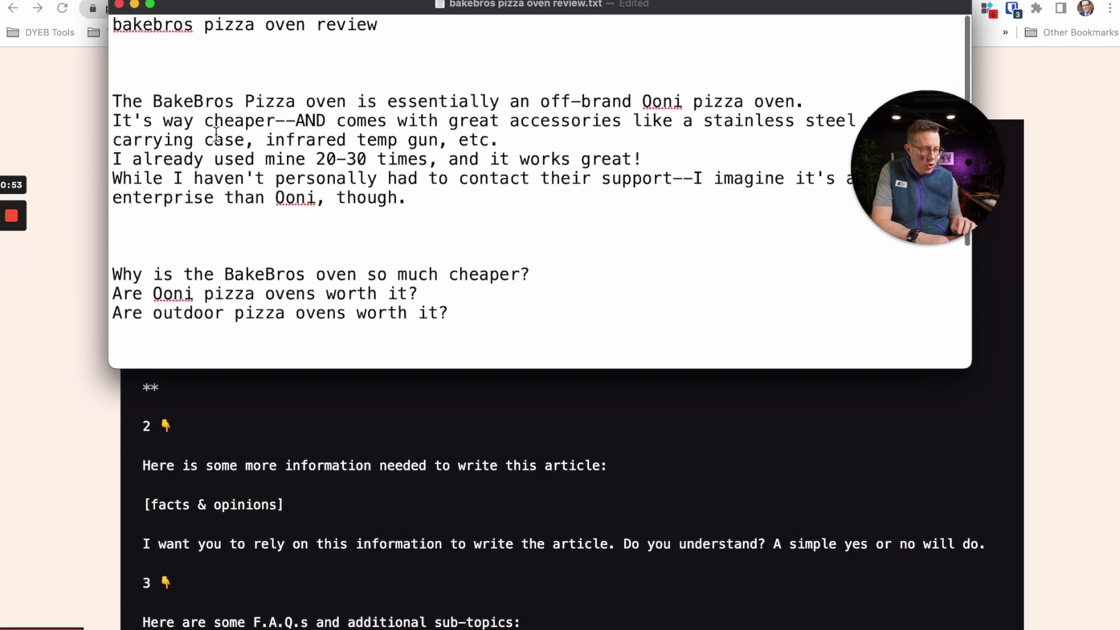
pyautogui.press('super+Tab')
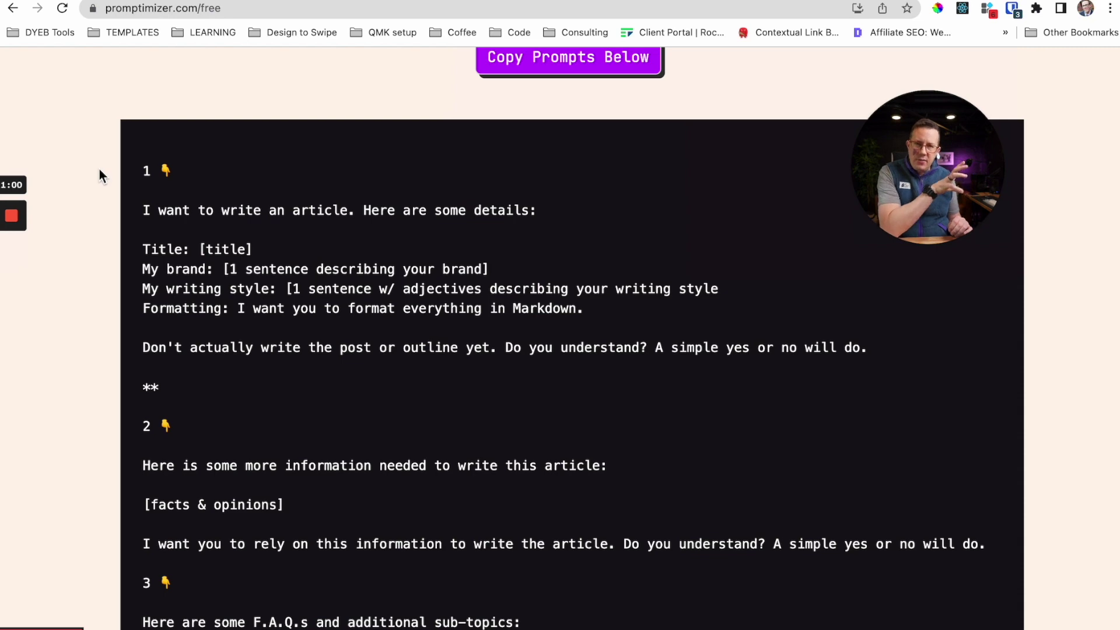
pyautogui.scroll(-3, 99, 169)
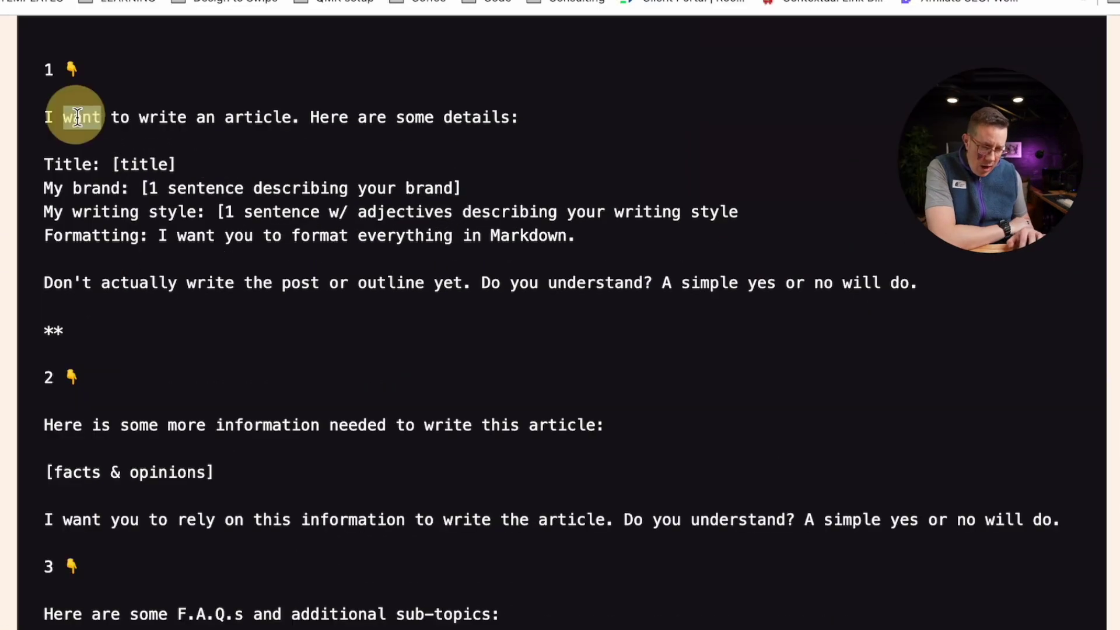
pyautogui.tripleClick(170, 131)
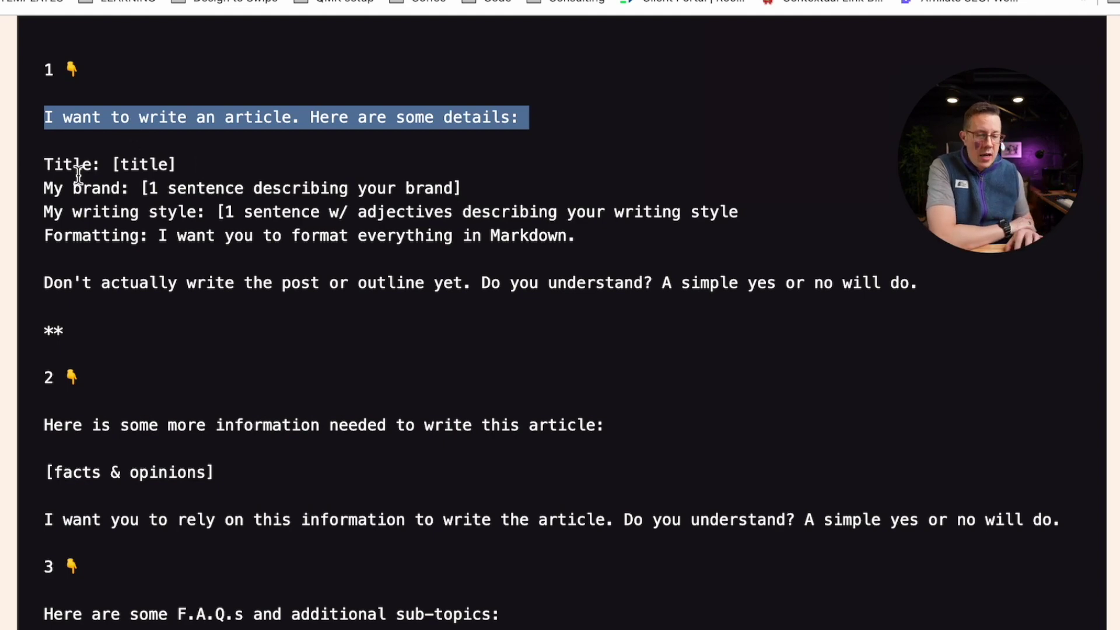
pyautogui.moveTo(112, 164); pyautogui.dragTo(212, 166)
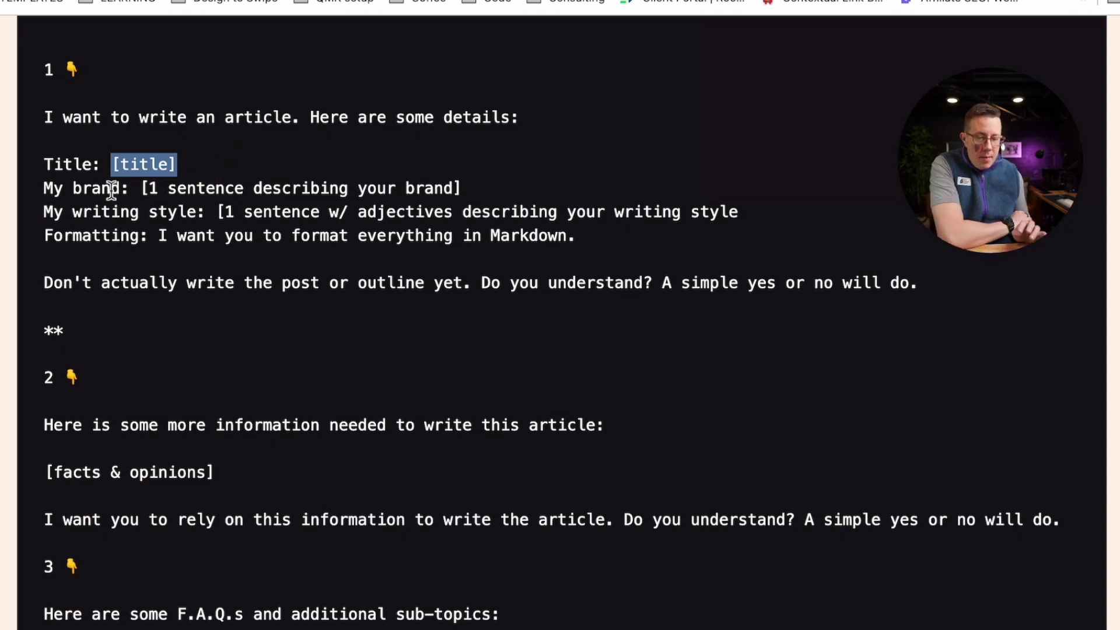
pyautogui.moveTo(141, 189); pyautogui.dragTo(601, 187)
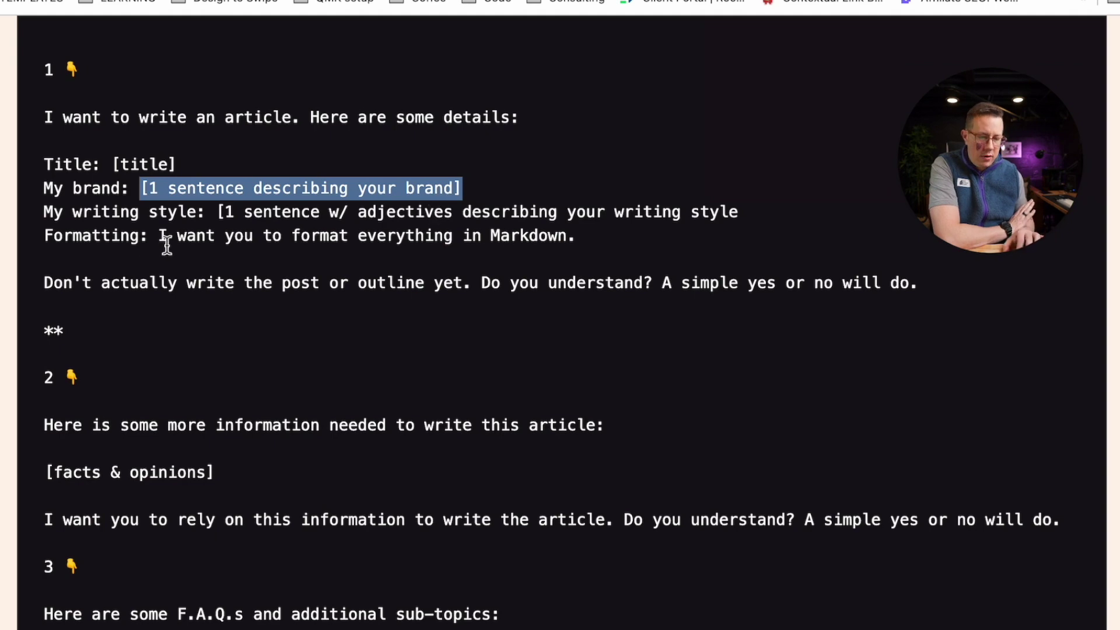
pyautogui.moveTo(218, 212); pyautogui.dragTo(781, 216)
pyautogui.click(783, 216)
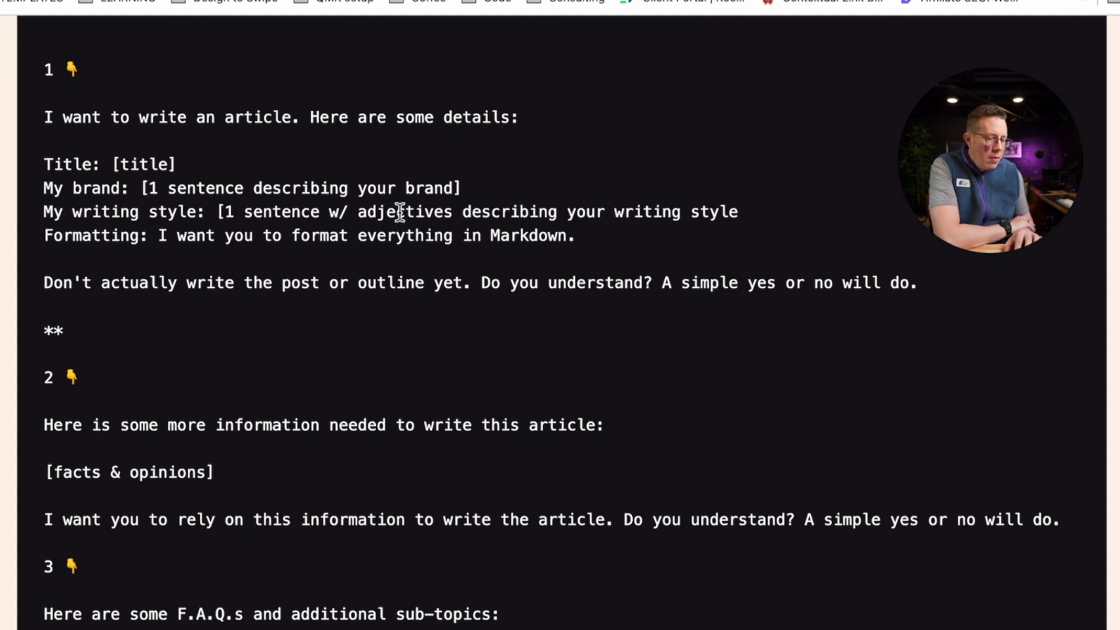
pyautogui.click(362, 213)
pyautogui.moveTo(387, 214); pyautogui.dragTo(546, 203)
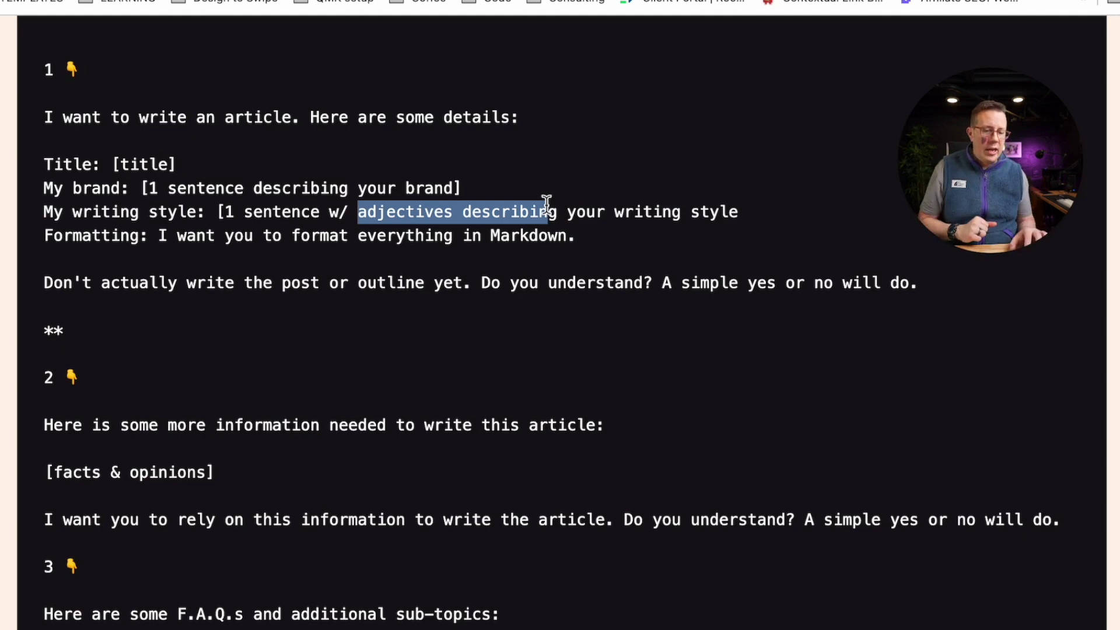
pyautogui.scroll(-1, 187, 216)
pyautogui.tripleClick(121, 223)
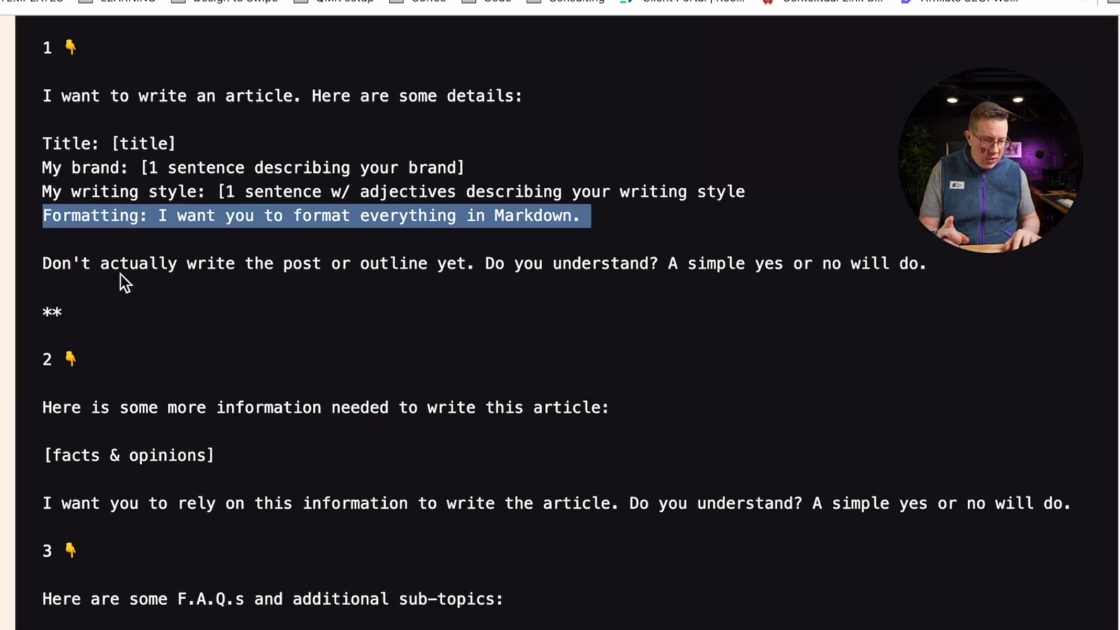
pyautogui.scroll(2, 121, 274)
pyautogui.hscroll(-1, 121, 274)
pyautogui.hscroll(2, 465, 278)
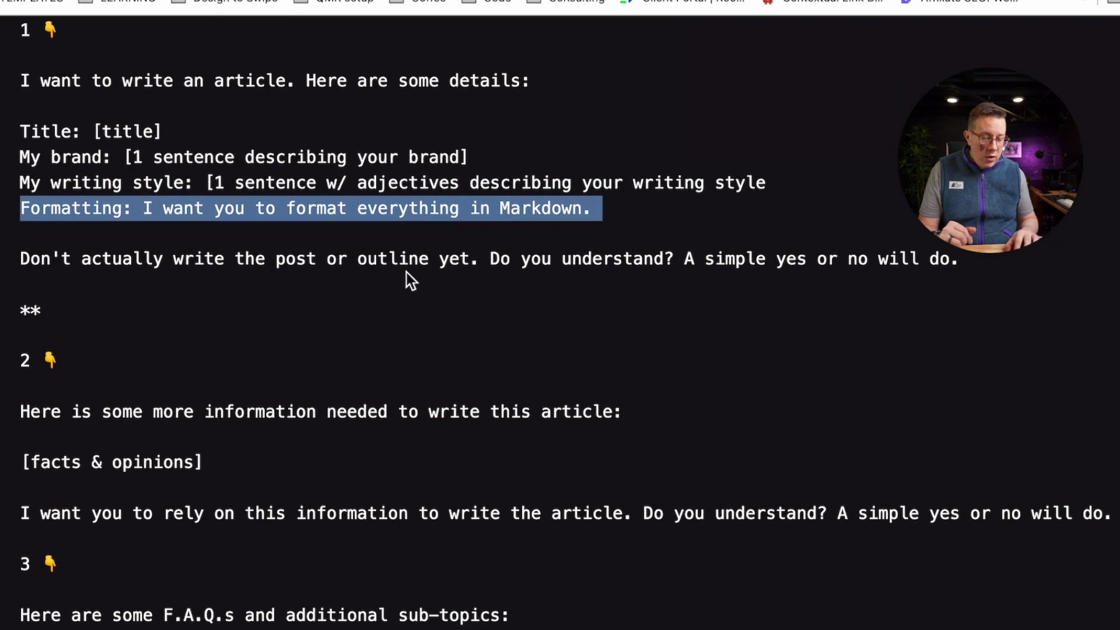
pyautogui.scroll(2, 407, 273)
pyautogui.scroll(-2, 407, 273)
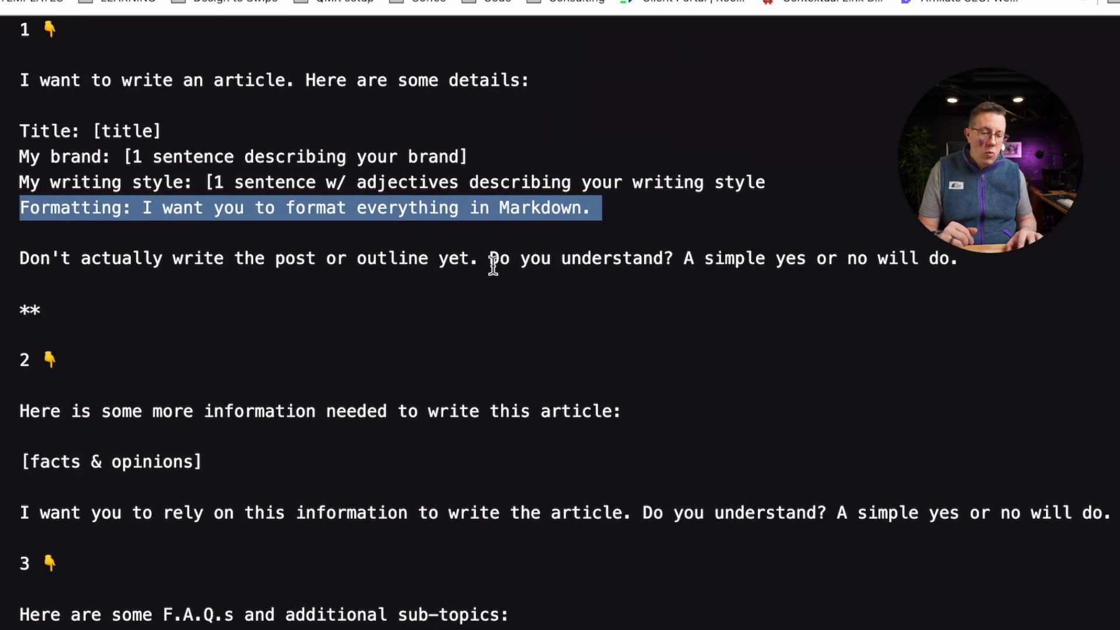
pyautogui.moveTo(479, 265); pyautogui.dragTo(7, 260)
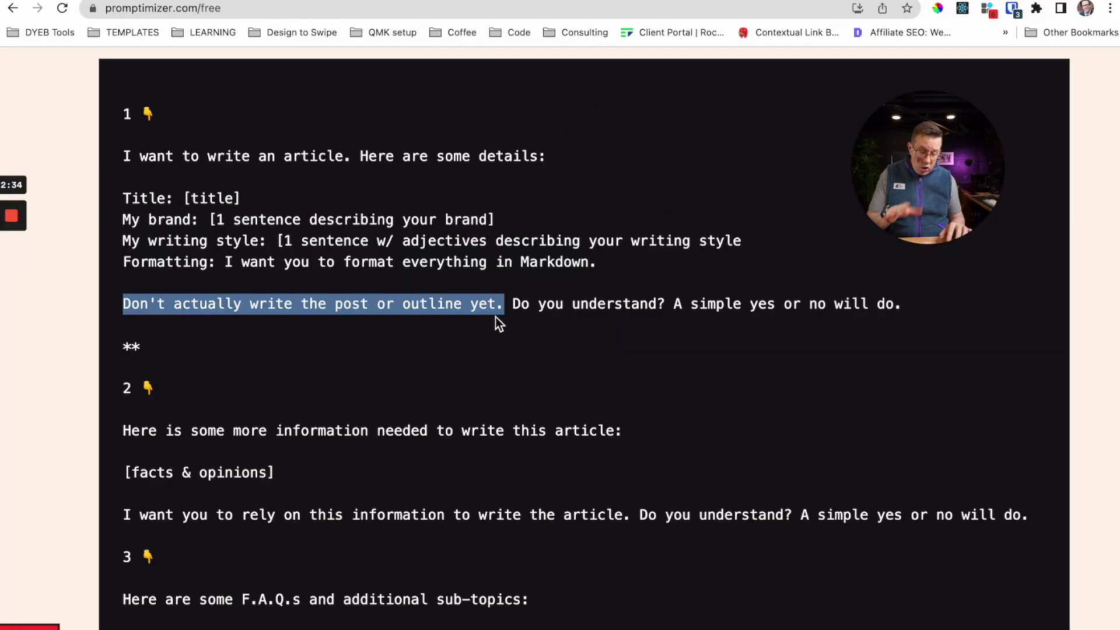
pyautogui.moveTo(513, 302); pyautogui.dragTo(672, 310)
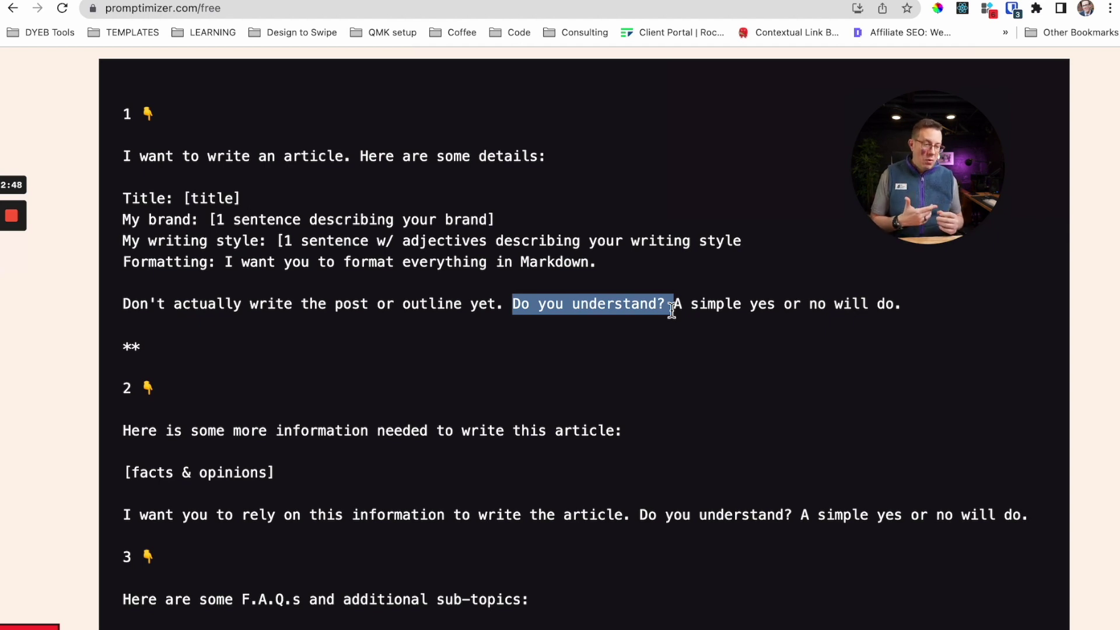
pyautogui.click(905, 307)
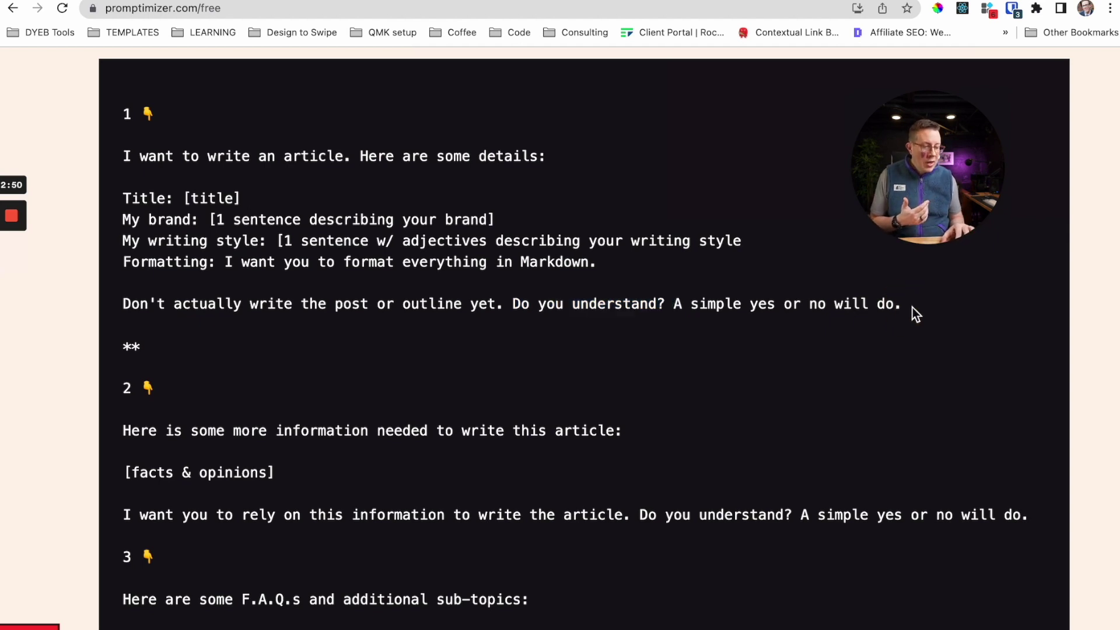
pyautogui.moveTo(910, 309); pyautogui.dragTo(512, 307)
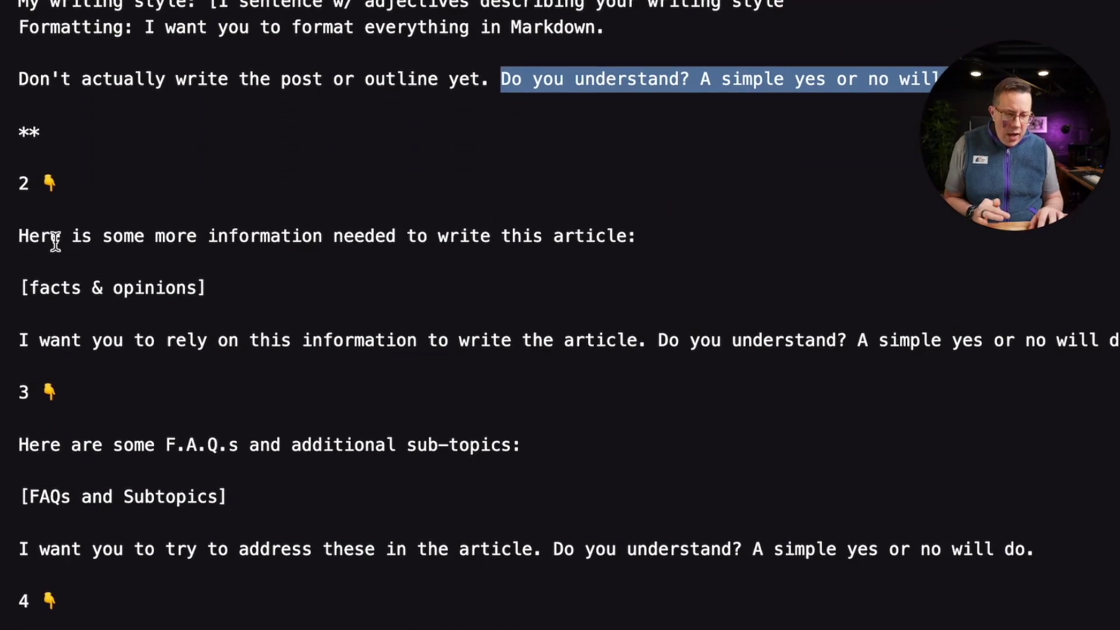
pyautogui.tripleClick(289, 233)
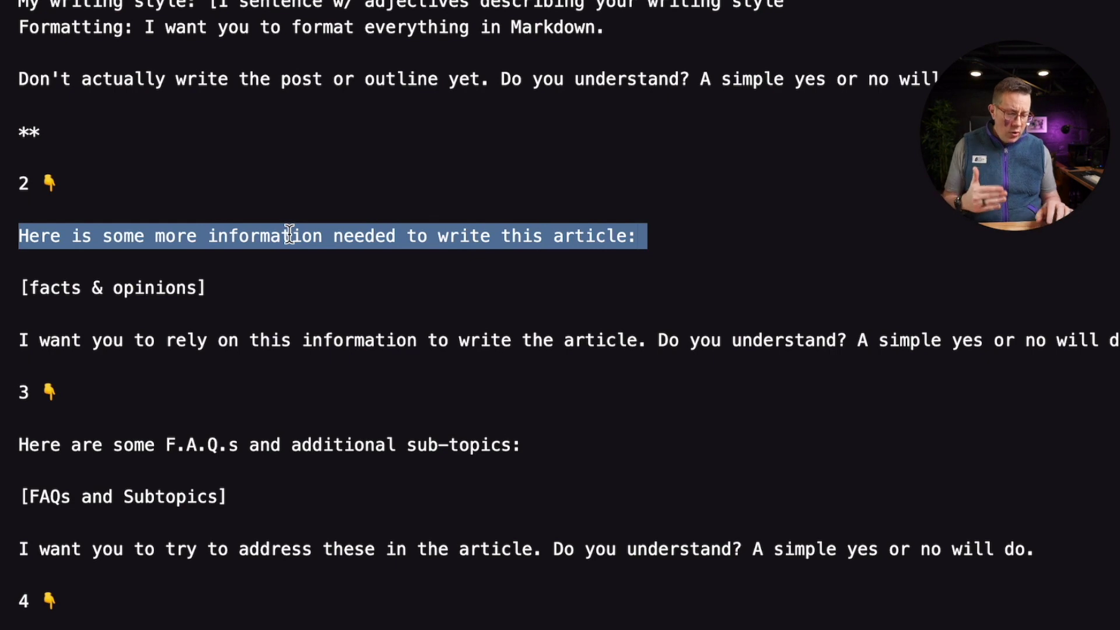
pyautogui.tripleClick(190, 283)
pyautogui.scroll(-2, 189, 280)
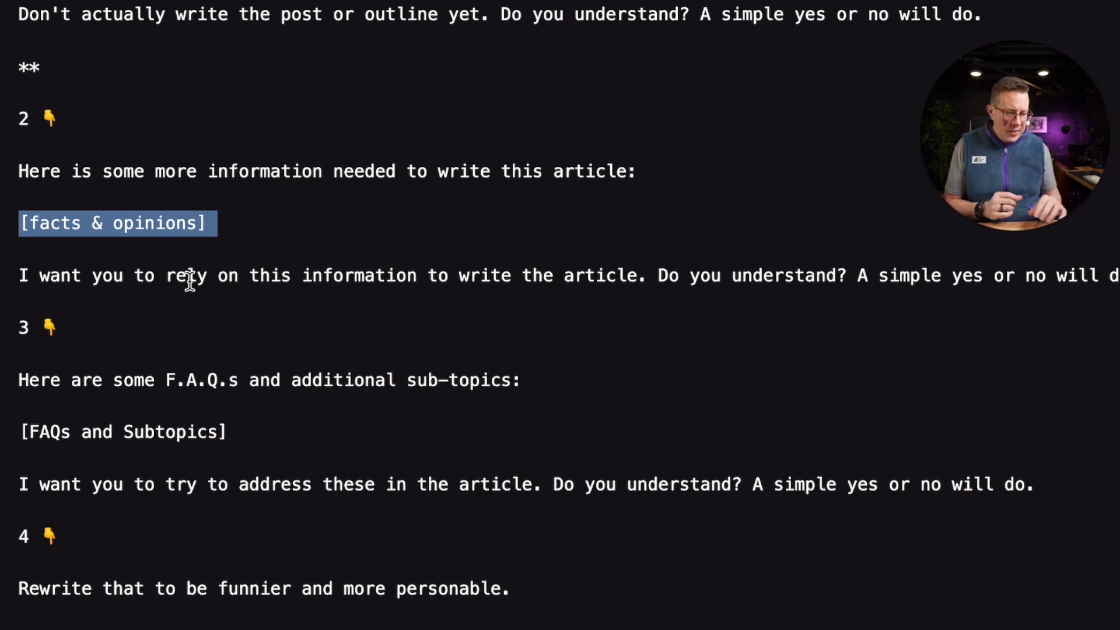
pyautogui.press('super+Tab')
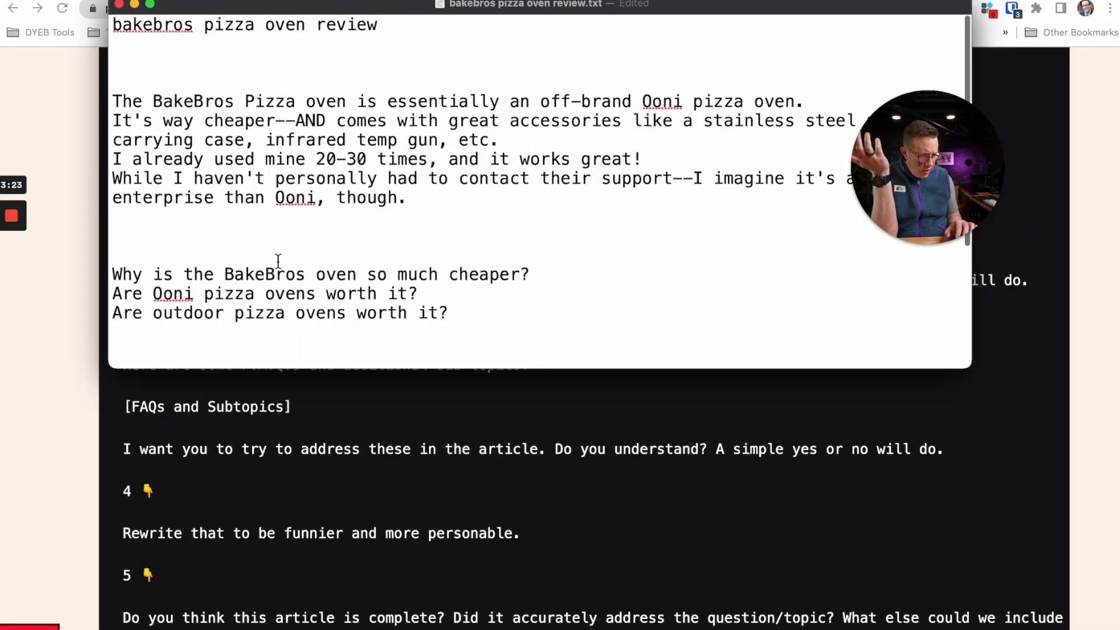
pyautogui.tripleClick(237, 25)
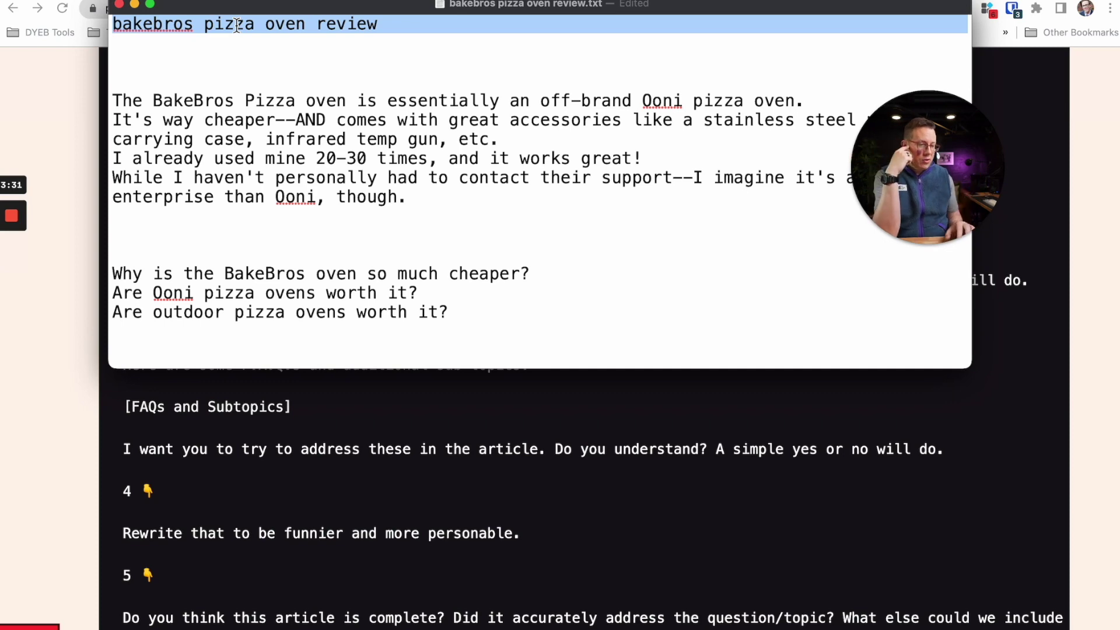
pyautogui.tripleClick(174, 104)
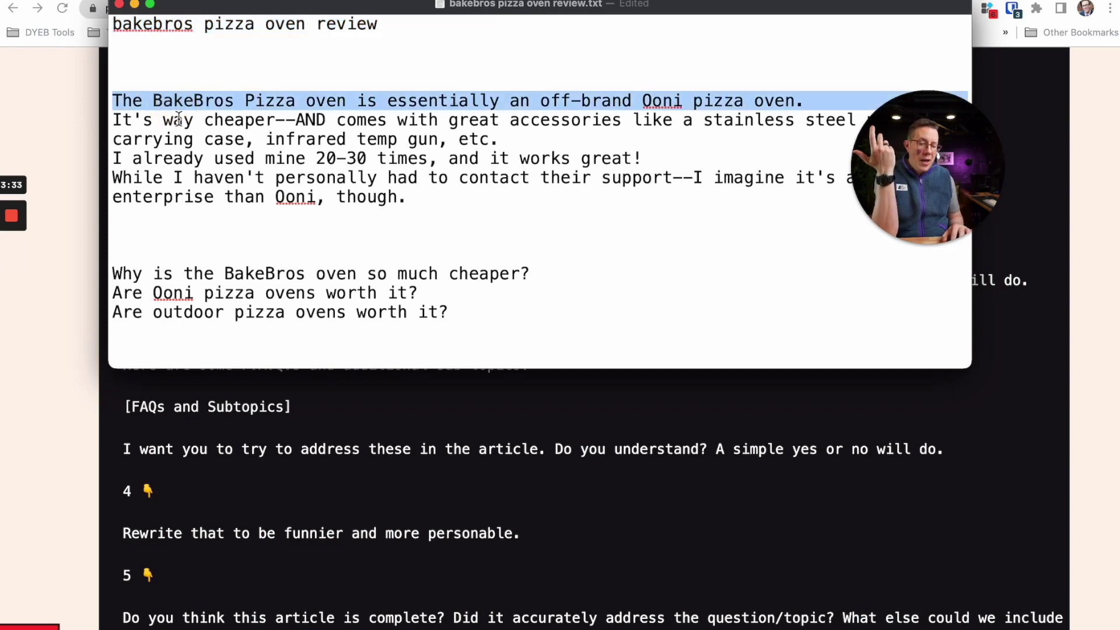
pyautogui.tripleClick(177, 121)
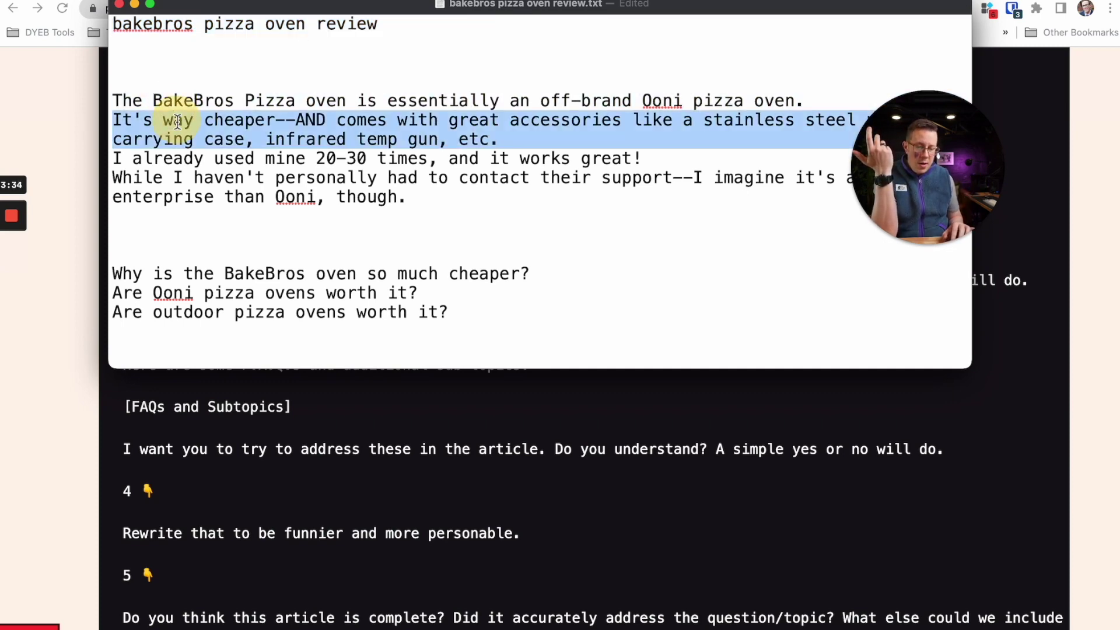
pyautogui.tripleClick(199, 159)
pyautogui.tripleClick(203, 183)
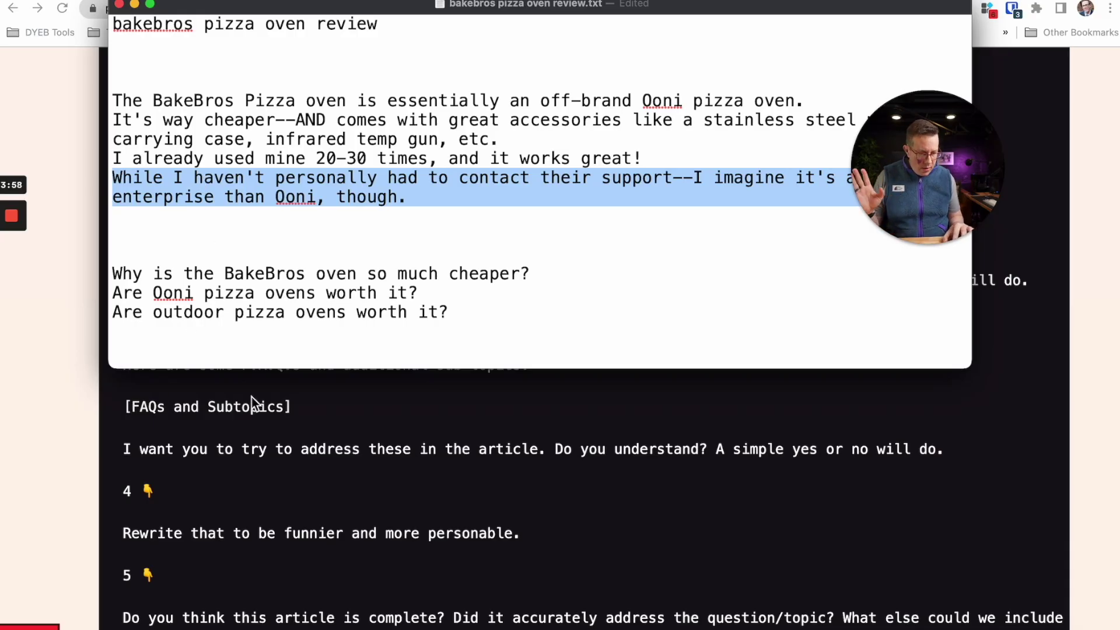
pyautogui.rightClick(251, 397)
pyautogui.click(250, 400)
pyautogui.scroll(3, 215, 387)
pyautogui.scroll(-3, 215, 387)
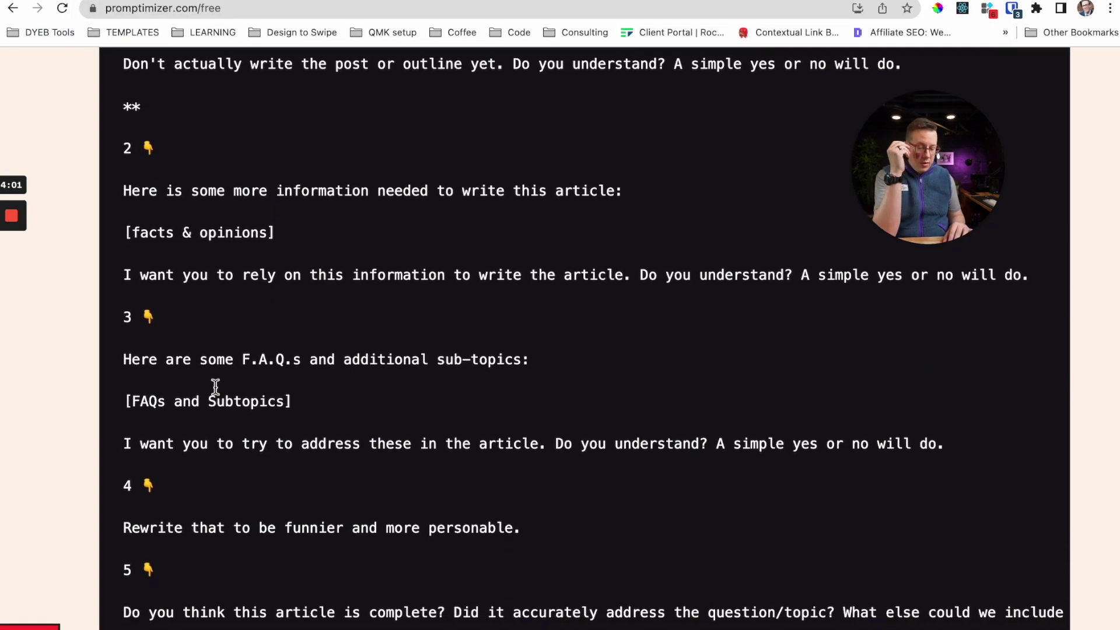
pyautogui.tripleClick(171, 365)
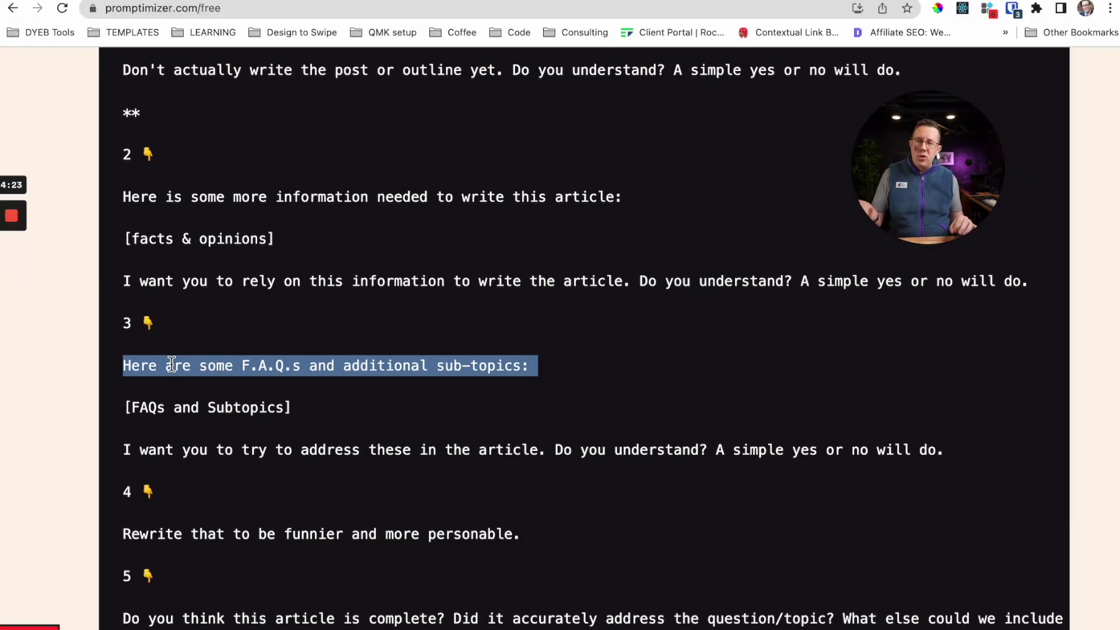
# Search Google in a new tab for the notes' title 'bakebros pizza oven review'.
pyautogui.press('super+Tab')
pyautogui.tripleClick(304, 32)
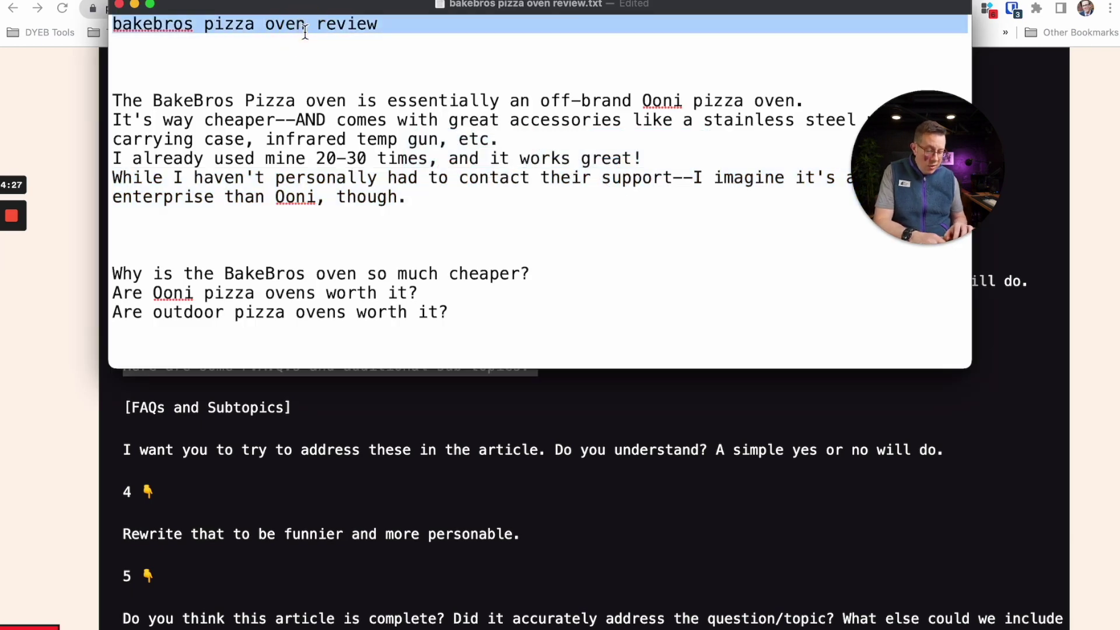
pyautogui.press('super+c')
pyautogui.press('super+Tab')
pyautogui.press('super+t')
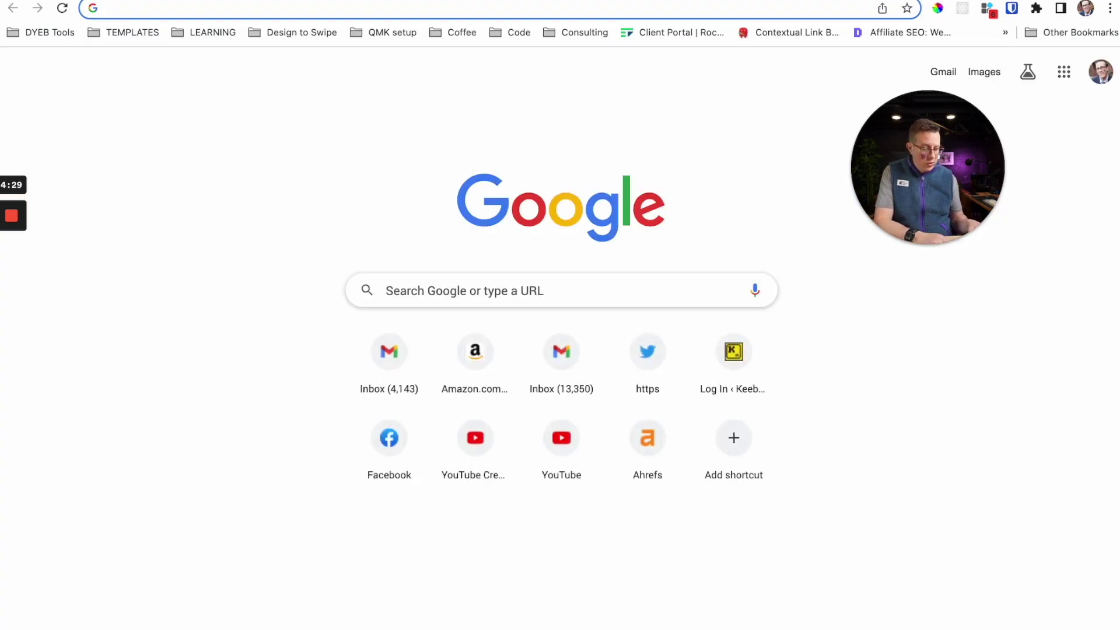
pyautogui.press('super+v')
pyautogui.press('Return')
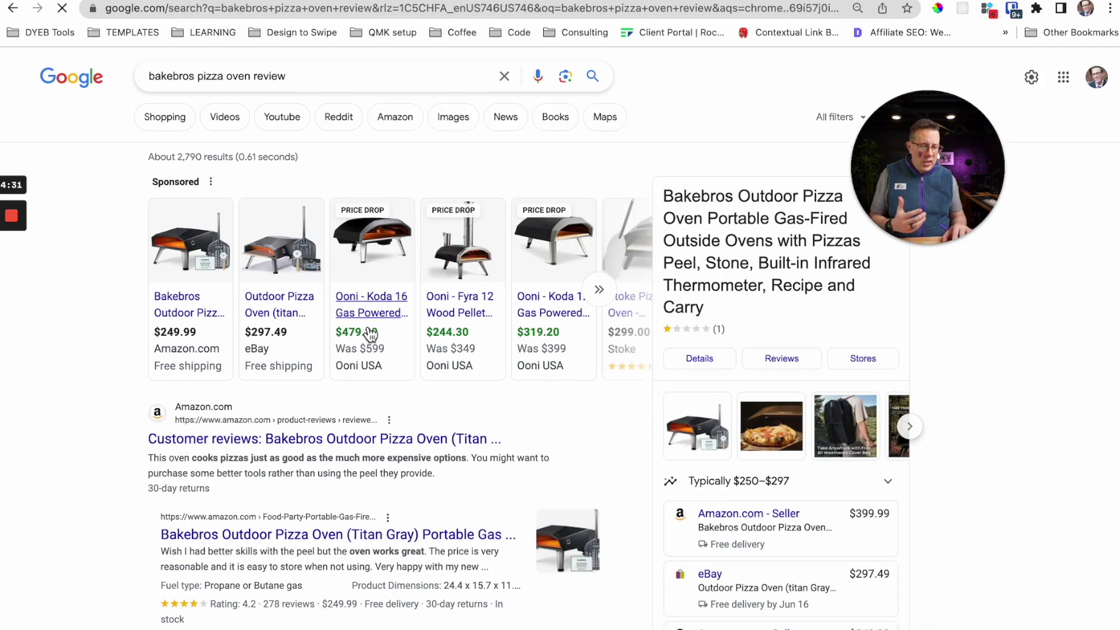
# Expand the People also ask questions on wood-fired oven temperature and pizza shop ovens.
pyautogui.scroll(-4, 193, 252)
pyautogui.scroll(-12, 153, 260)
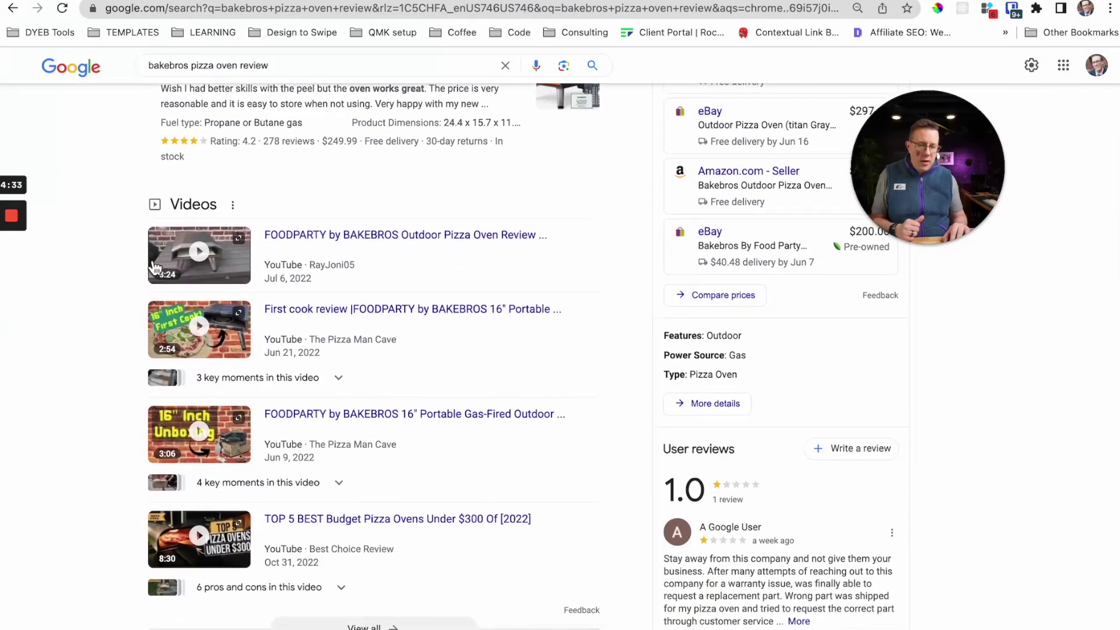
pyautogui.scroll(-3, 152, 260)
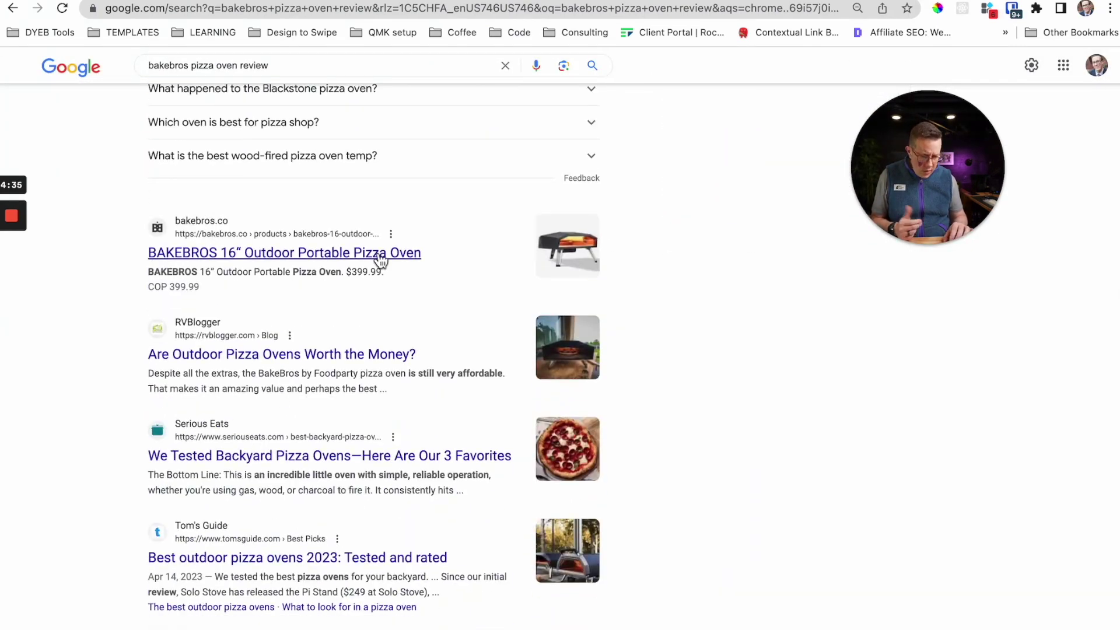
pyautogui.scroll(3, 382, 261)
pyautogui.click(495, 296)
pyautogui.click(483, 294)
pyautogui.click(535, 250)
pyautogui.click(532, 249)
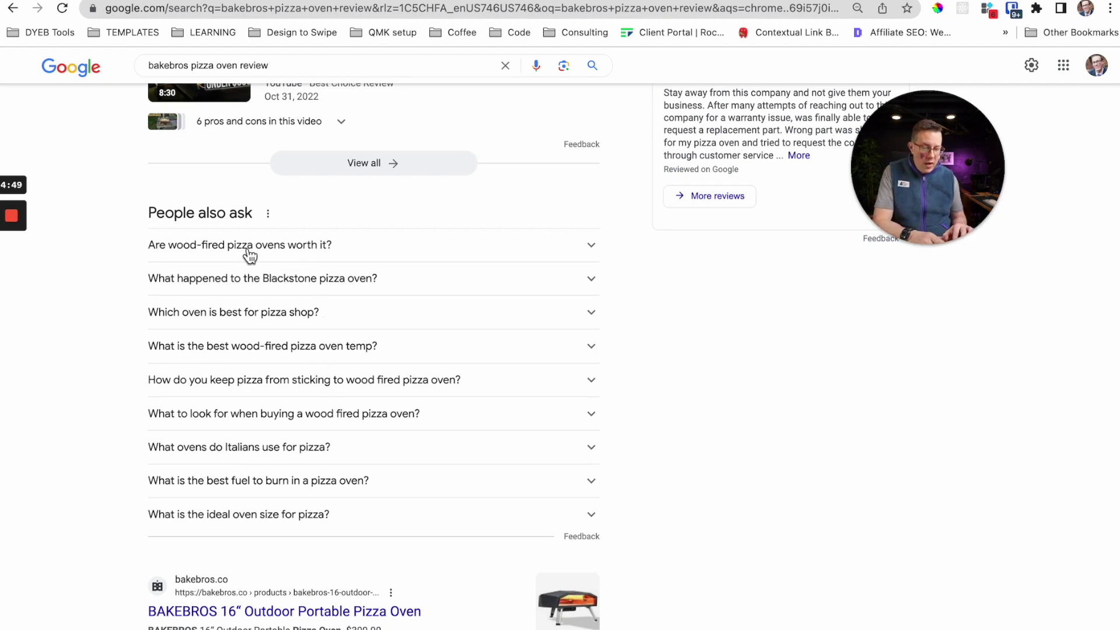
# Compare the People also ask questions with the three FAQ questions in the notes.
pyautogui.press('super+Tab')
pyautogui.tripleClick(229, 273)
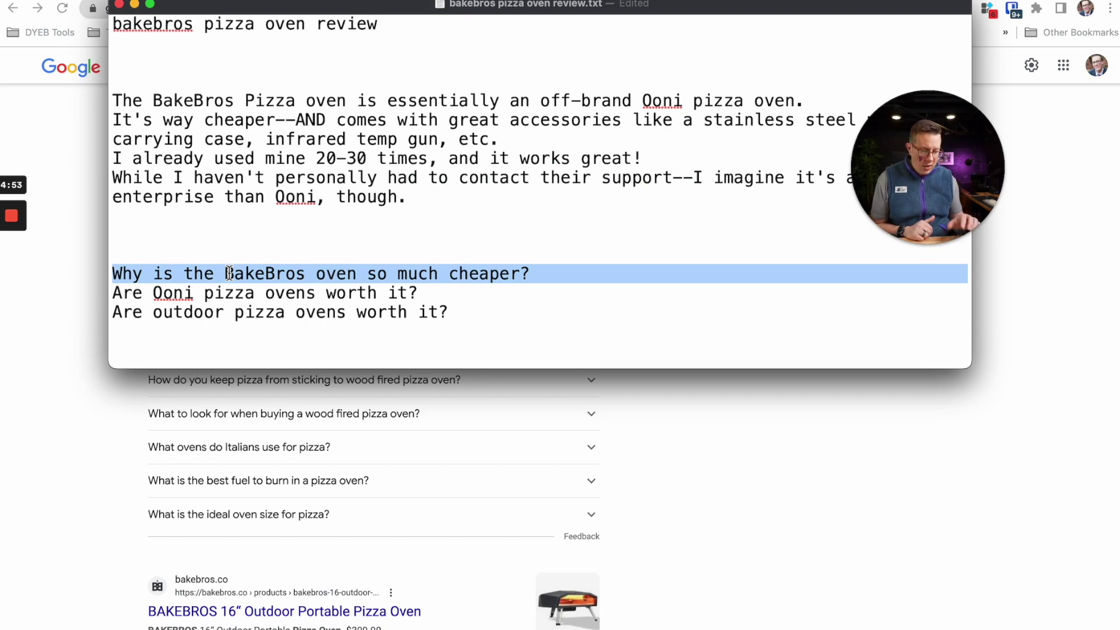
pyautogui.click(92, 441)
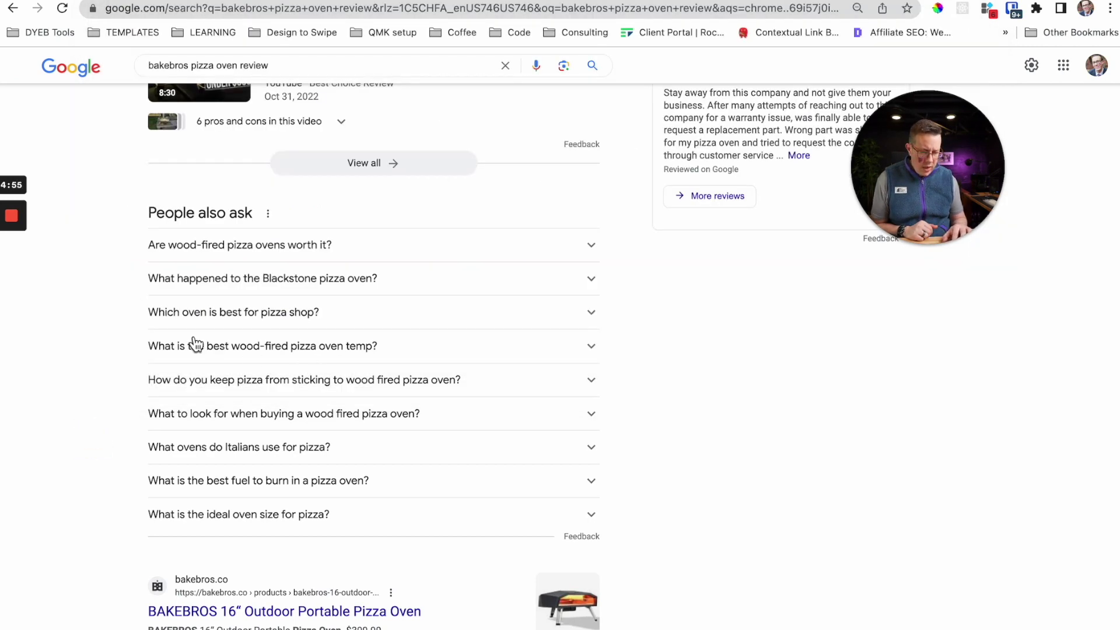
pyautogui.scroll(-1, 196, 344)
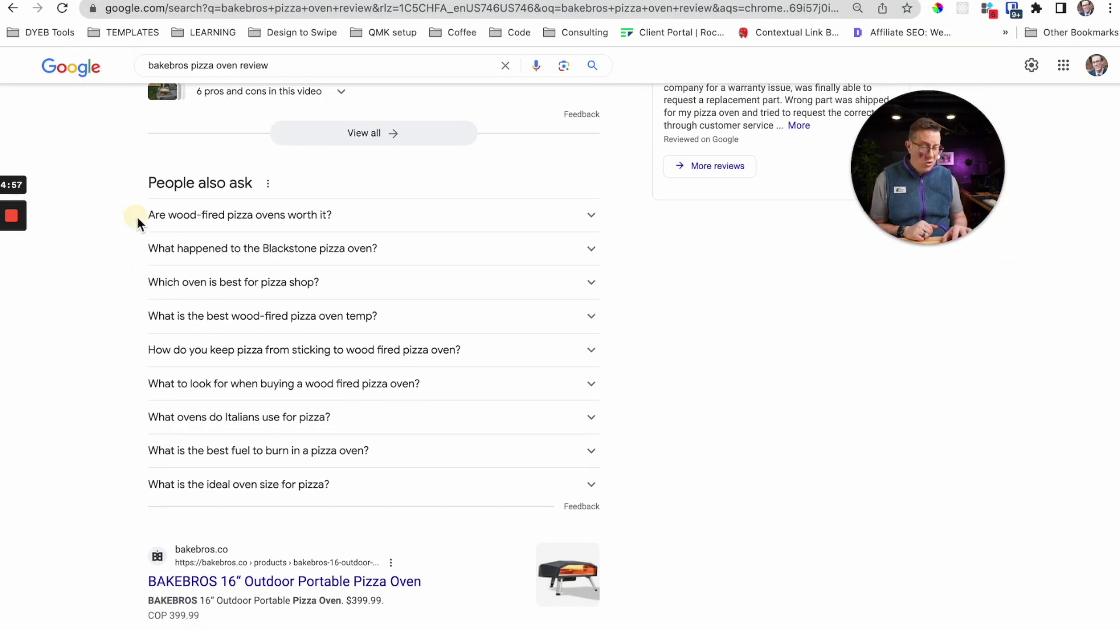
pyautogui.moveTo(137, 215); pyautogui.dragTo(480, 483)
pyautogui.click(66, 433)
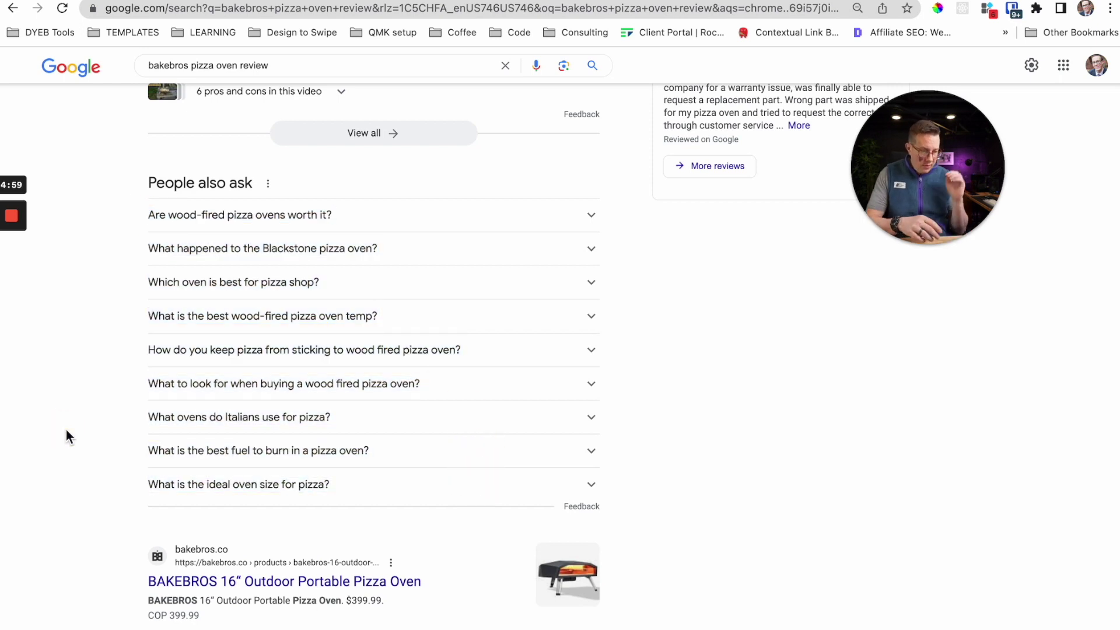
pyautogui.press('super+Tab')
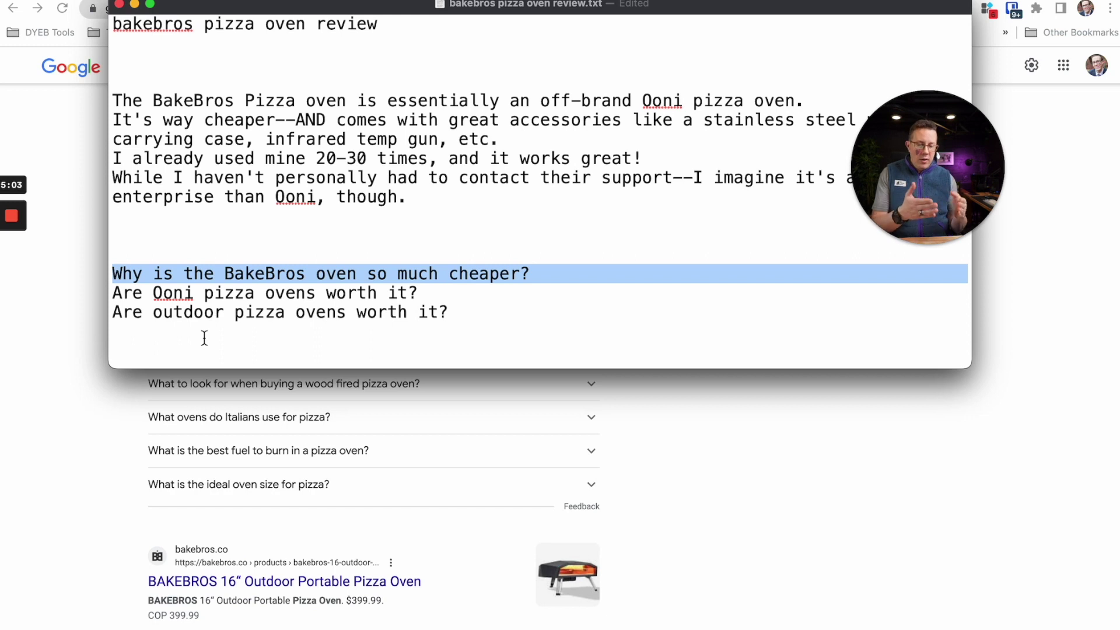
pyautogui.moveTo(457, 313); pyautogui.dragTo(84, 276)
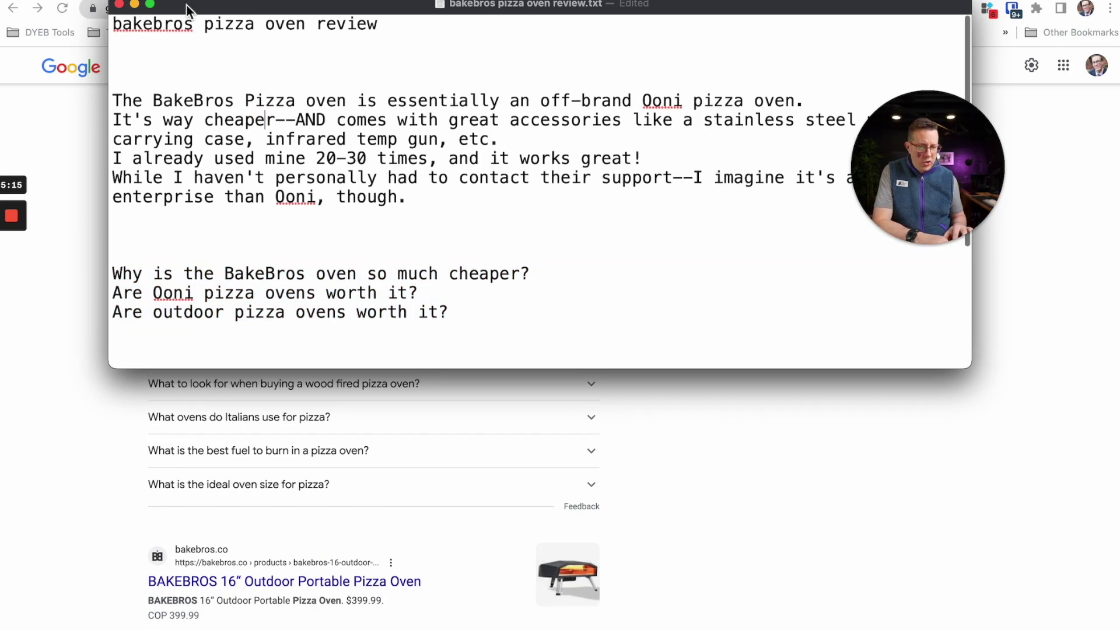
pyautogui.tripleClick(187, 15)
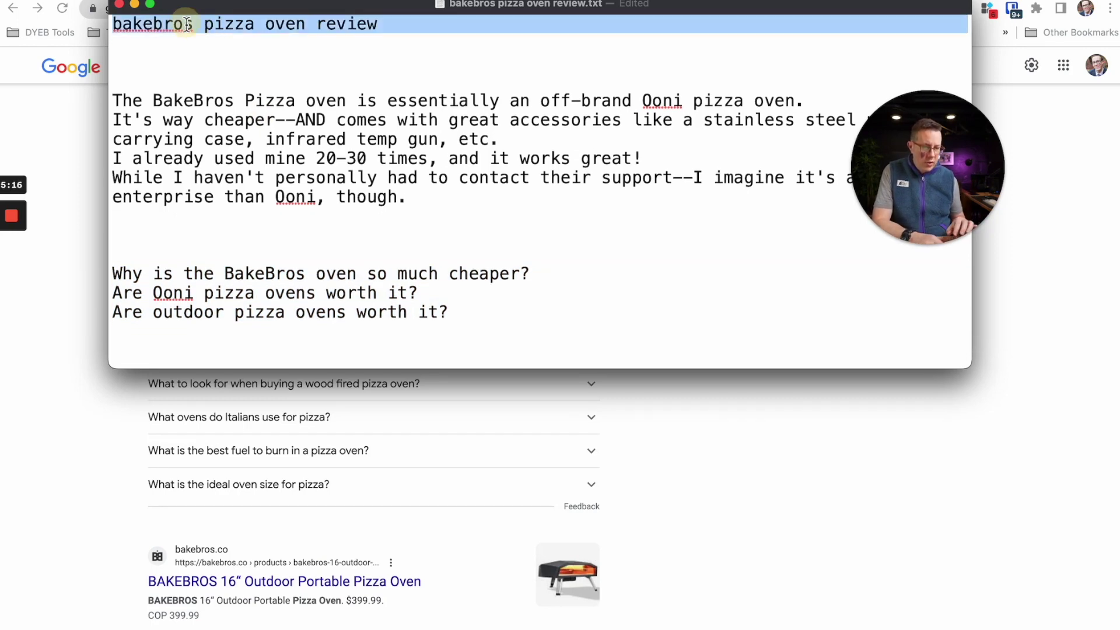
# Return to the Promptimizer tab listing Pete's five super prompts.
pyautogui.click(77, 133)
pyautogui.hotkey('ctrl', 'Tab')
pyautogui.scroll(-1, 308, 252)
pyautogui.scroll(1, 310, 257)
pyautogui.scroll(10, 310, 256)
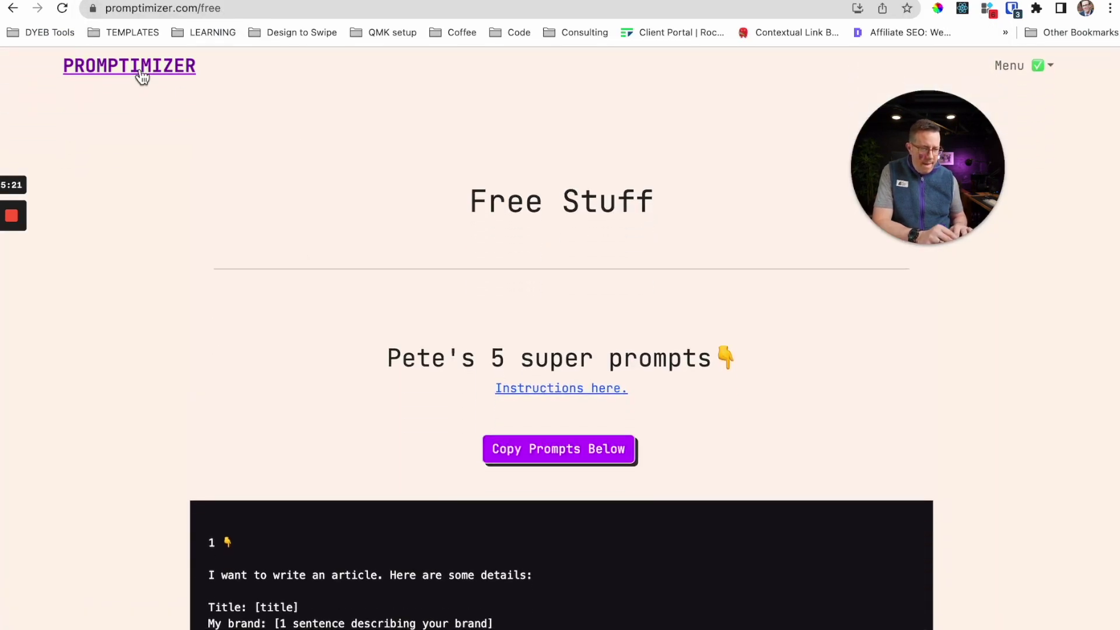
# Select Do You Even Pizza as the active brand from the Brands list.
pyautogui.rightClick(142, 75)
pyautogui.click(150, 73)
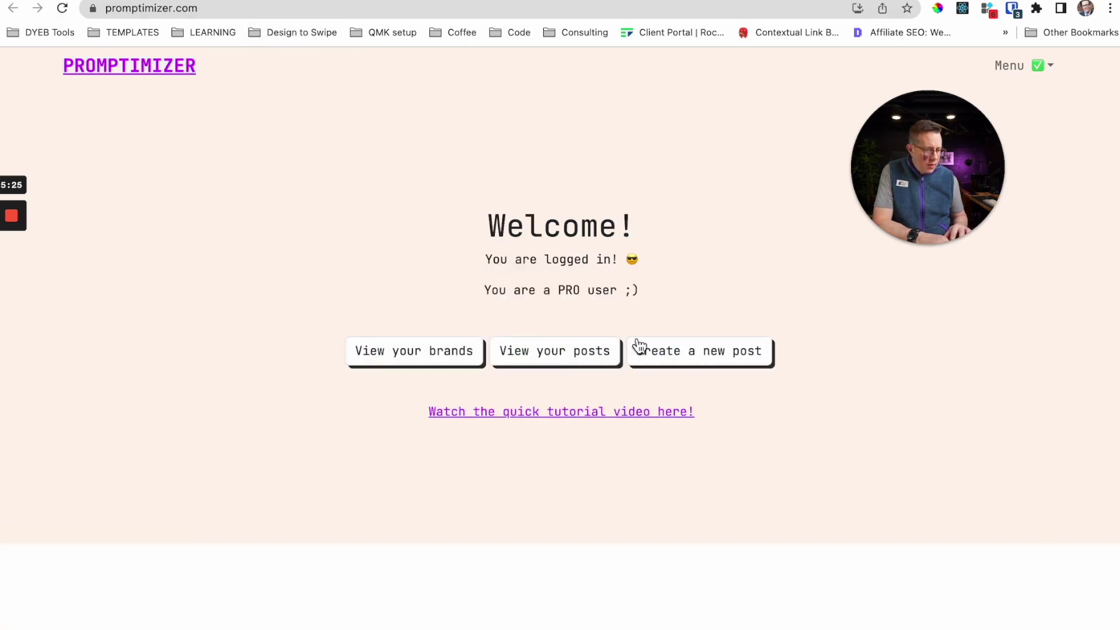
pyautogui.click(705, 356)
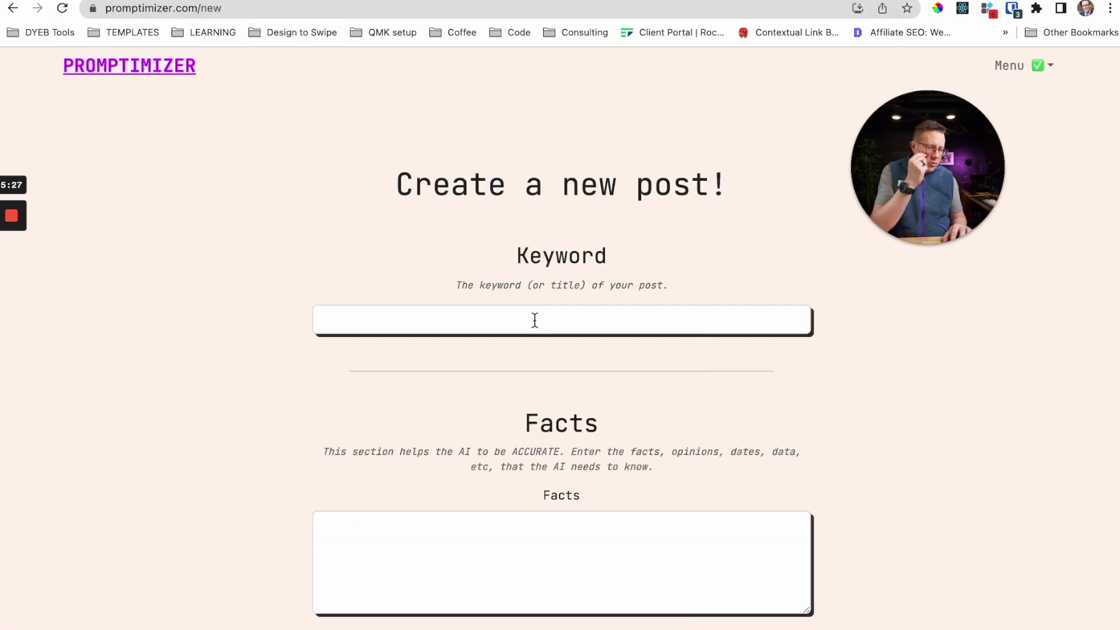
pyautogui.click(1037, 68)
pyautogui.click(1062, 125)
pyautogui.scroll(-1, 336, 328)
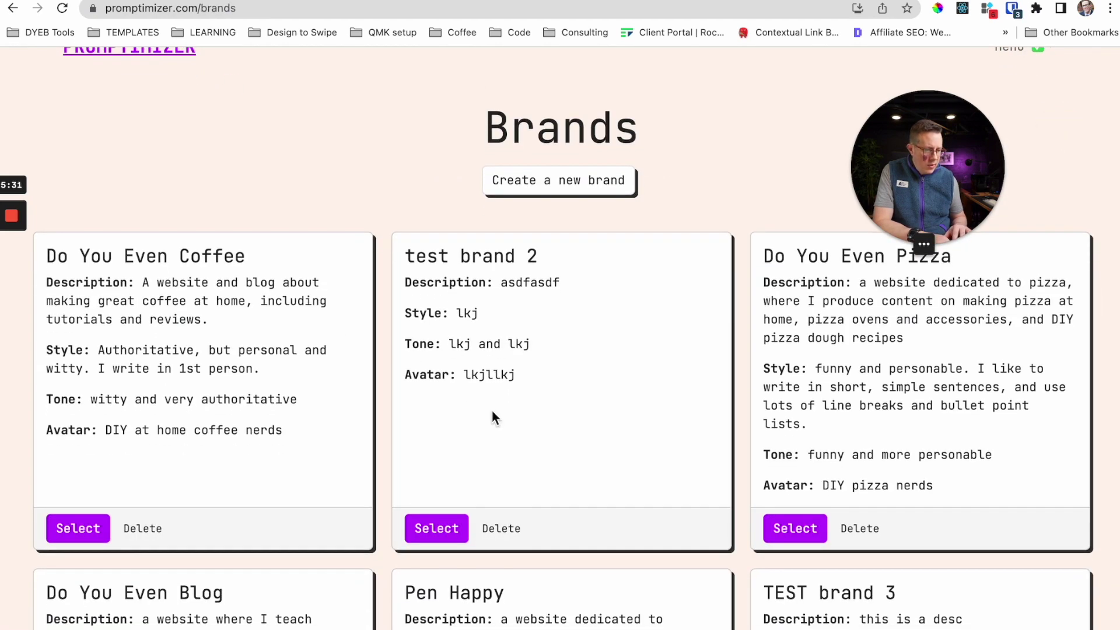
pyautogui.click(796, 528)
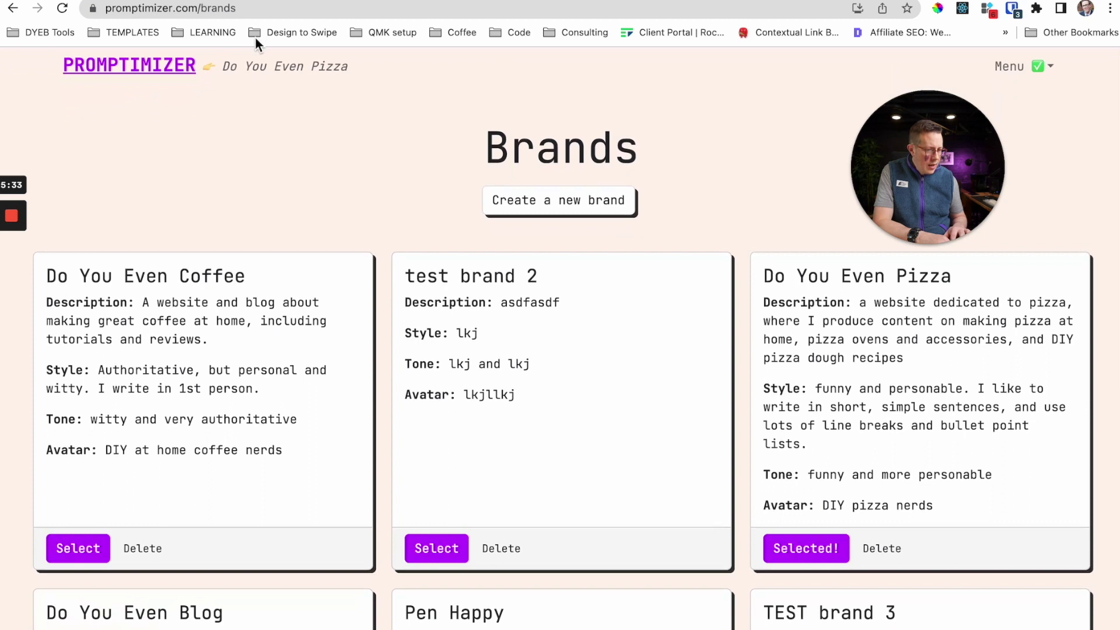
# Start a new post from the Posts list.
pyautogui.click(1046, 68)
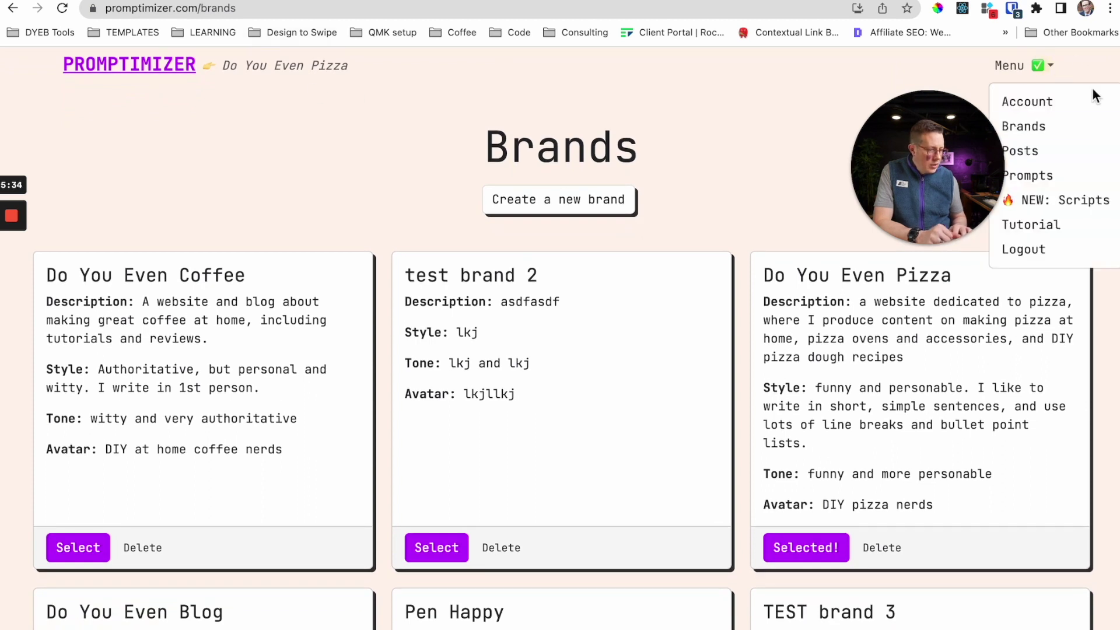
pyautogui.click(1057, 156)
pyautogui.click(601, 227)
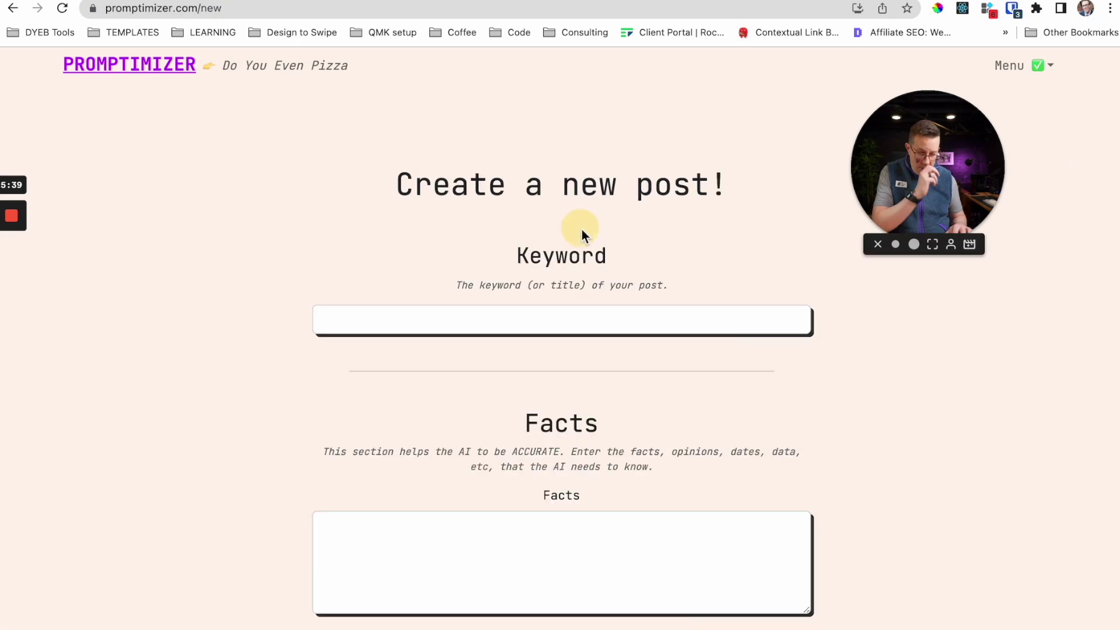
# Enter 'bakebros pizza oven review' as the post keyword.
pyautogui.click(480, 319)
pyautogui.press('Down')
pyautogui.press('Return')
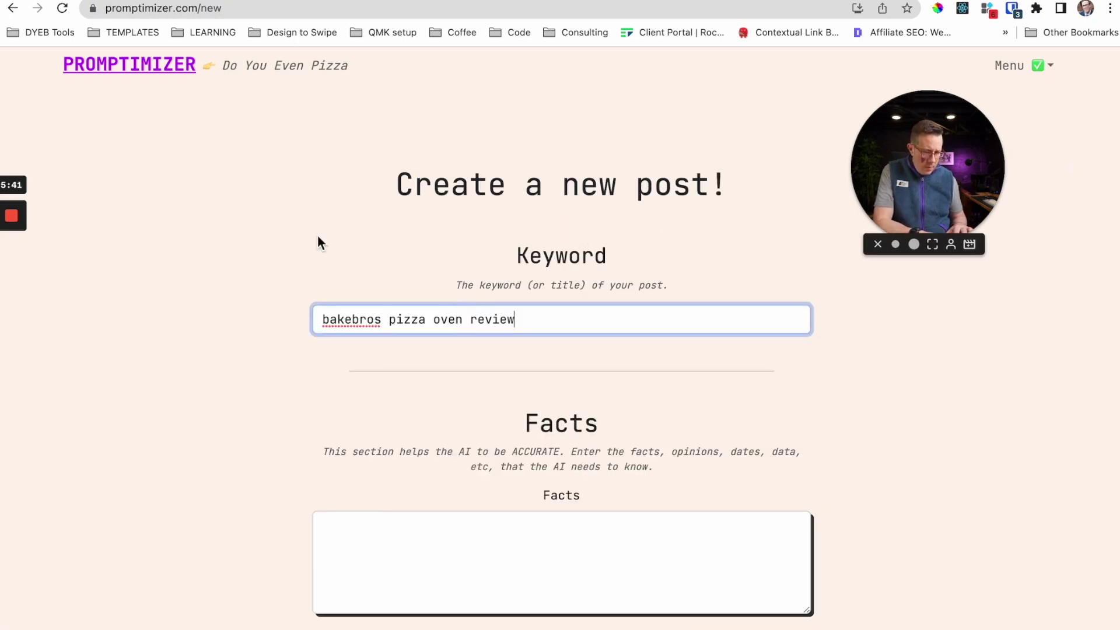
pyautogui.scroll(-3, 317, 239)
# Paste the BakeBros facts paragraph from the notes into the Facts box.
pyautogui.press('super+Tab')
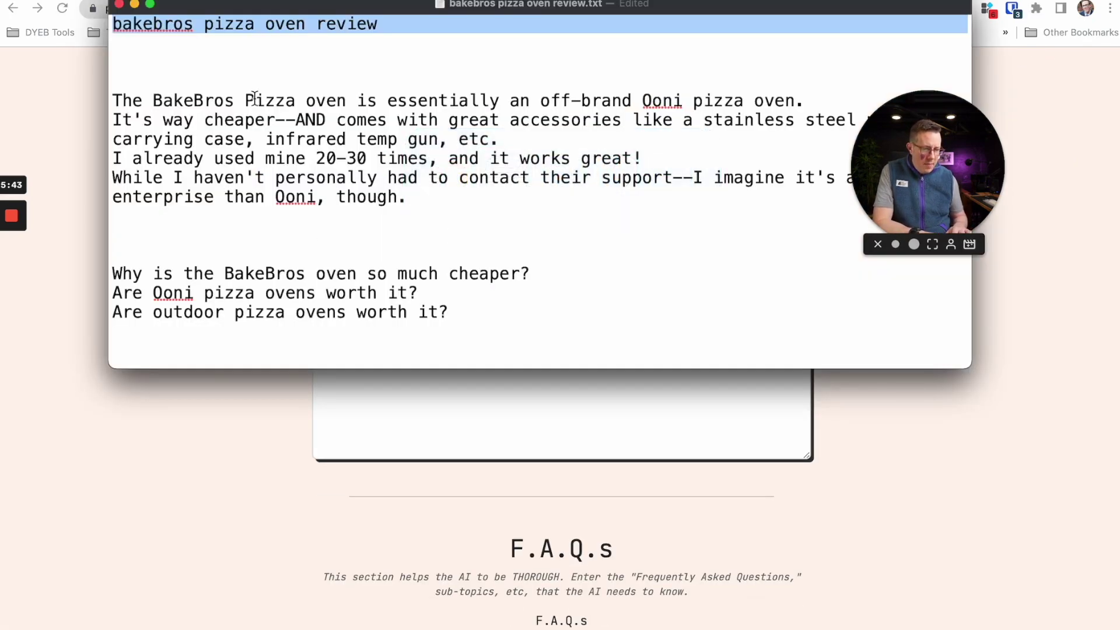
pyautogui.tripleClick(254, 98)
pyautogui.keyDown('shift'); pyautogui.click(442, 203); pyautogui.keyUp('shift')
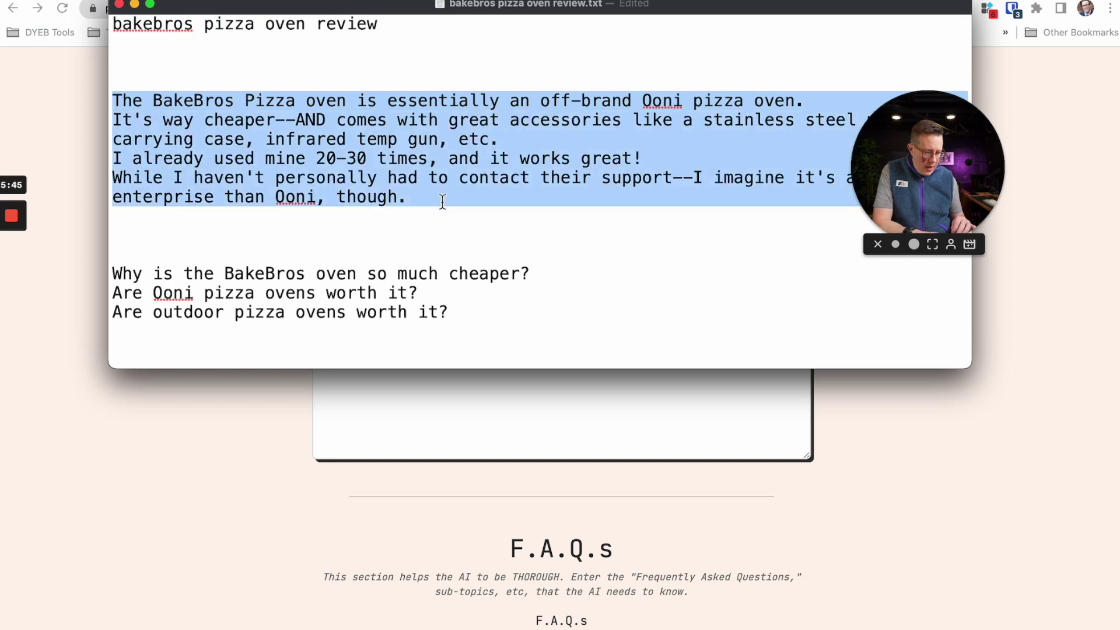
pyautogui.press('super+c')
pyautogui.press('super+Tab')
pyautogui.click(432, 400)
pyautogui.press('super+v')
pyautogui.scroll(-1, 838, 358)
pyautogui.moveTo(806, 377); pyautogui.dragTo(743, 326)
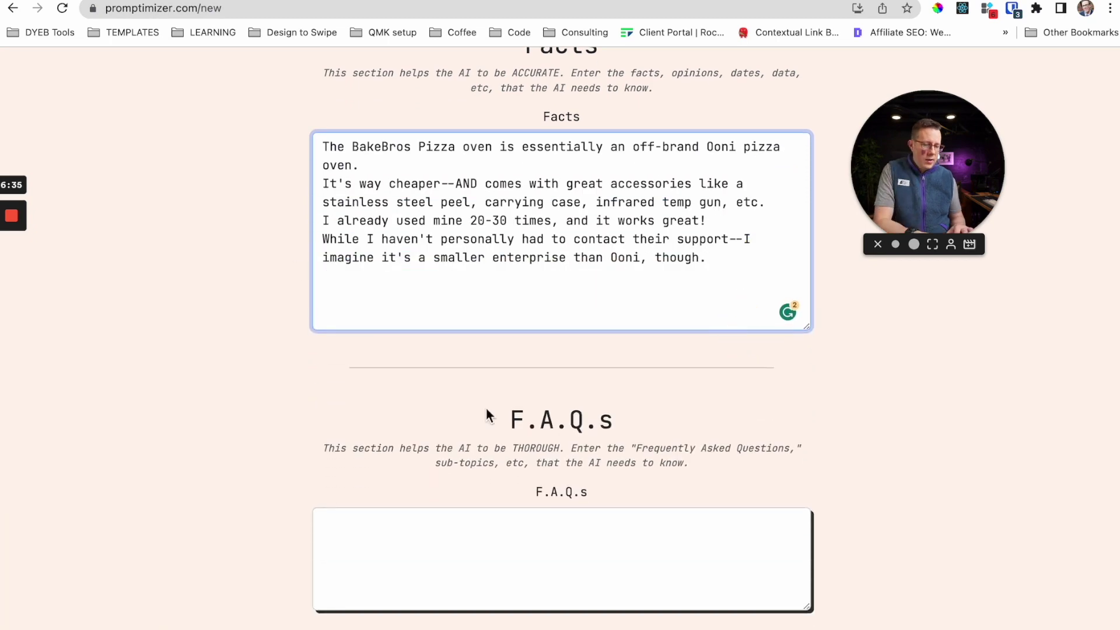
# Paste the three FAQ questions into the F.A.Q.s box and submit the post.
pyautogui.press('super+Tab')
pyautogui.moveTo(461, 313); pyautogui.dragTo(95, 272)
pyautogui.press('super+c')
pyautogui.press('super+Tab')
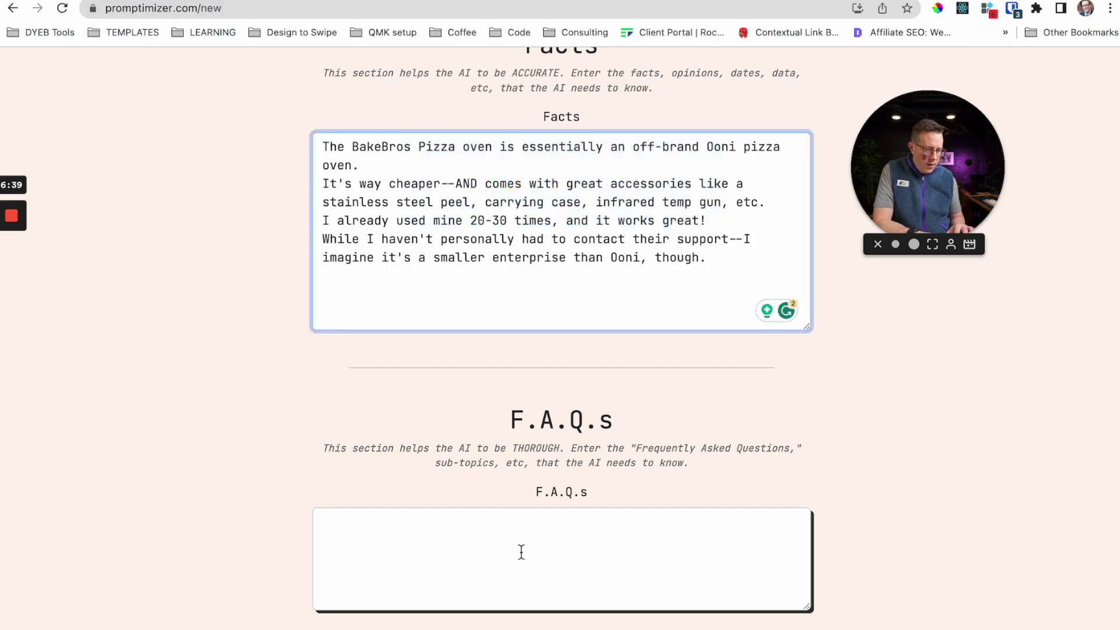
pyautogui.click(522, 550)
pyautogui.press('super+v')
pyautogui.scroll(3, 212, 377)
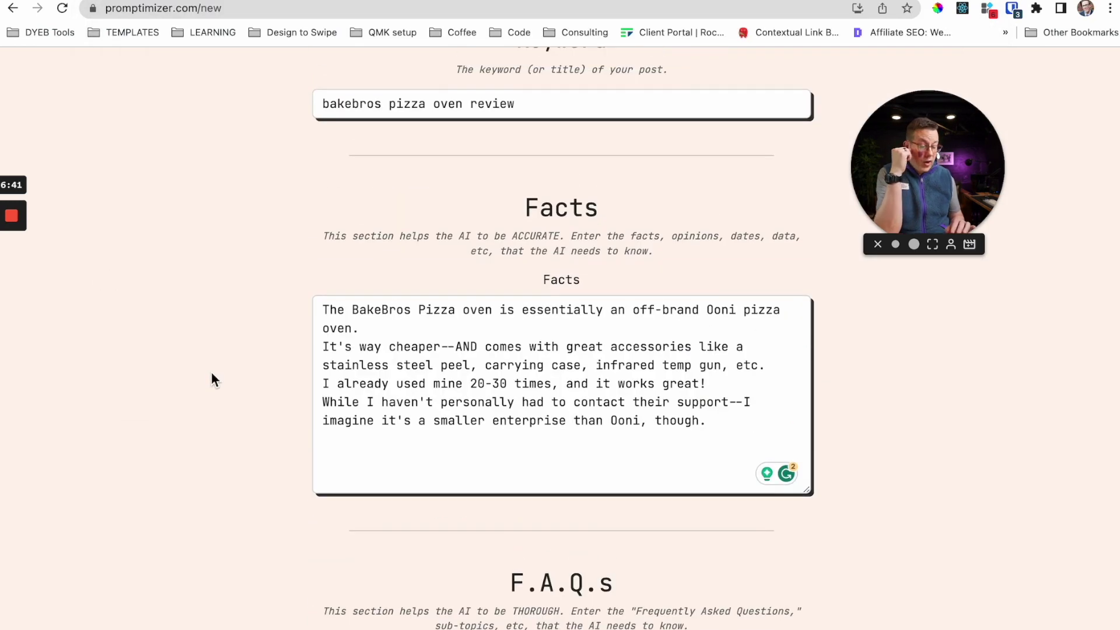
pyautogui.scroll(-5, 212, 378)
pyautogui.click(592, 562)
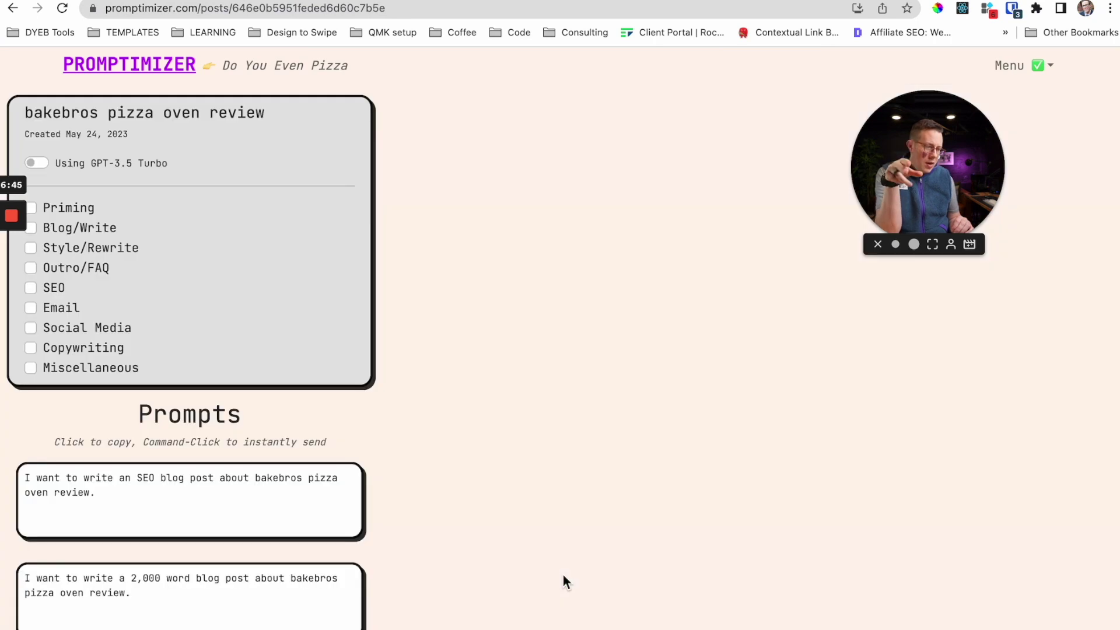
# Filter the prompts to Priming and turn on GPT-4 for the post.
pyautogui.scroll(-1, 459, 175)
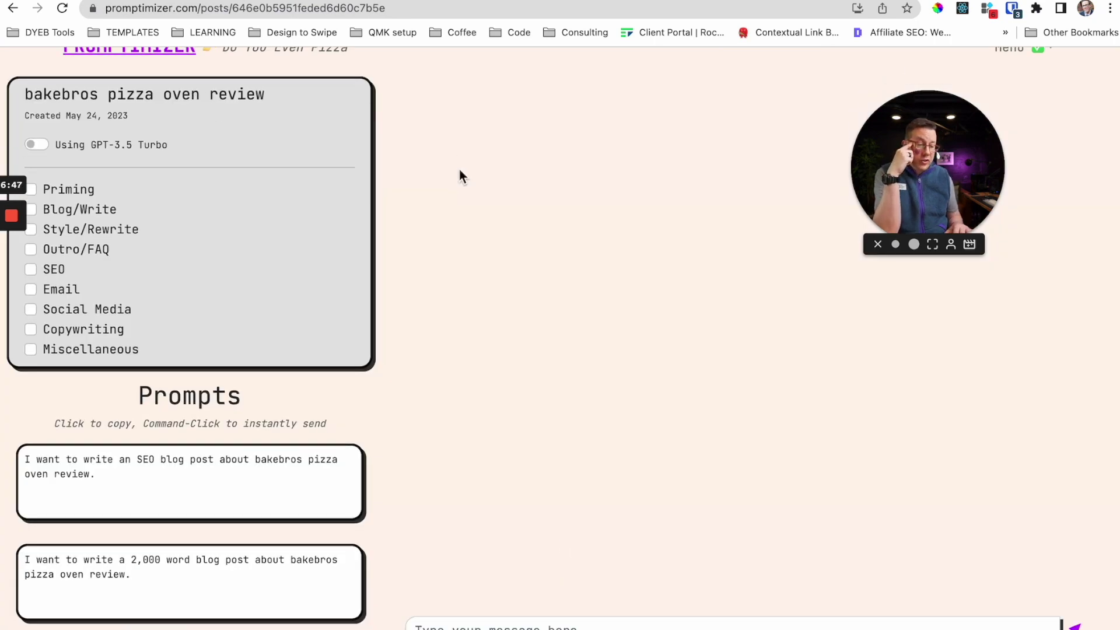
pyautogui.scroll(1, 460, 175)
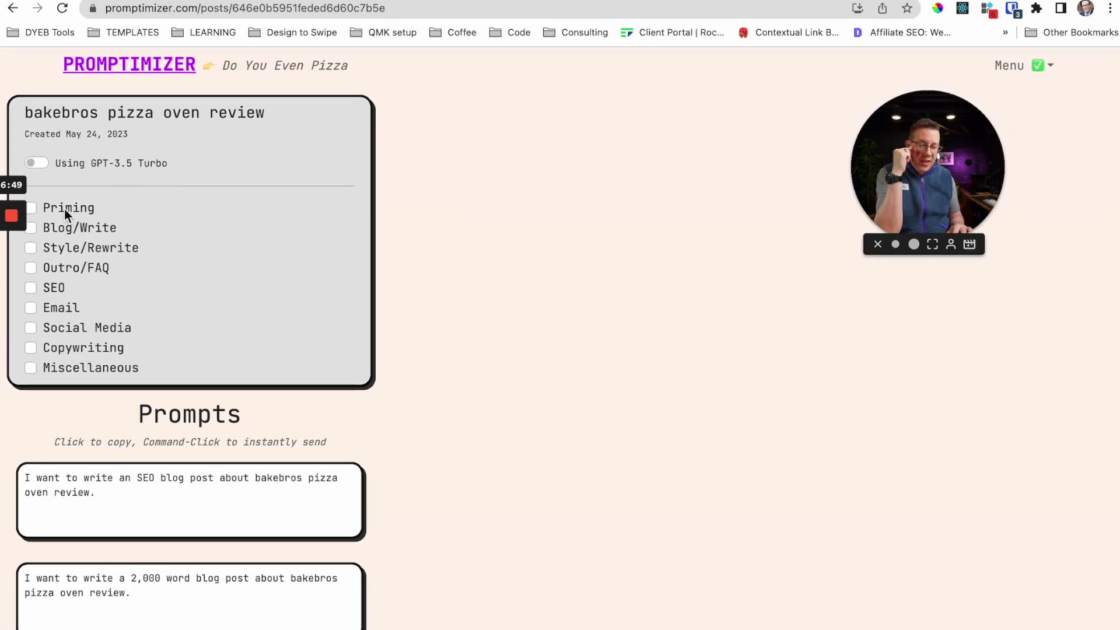
pyautogui.click(64, 207)
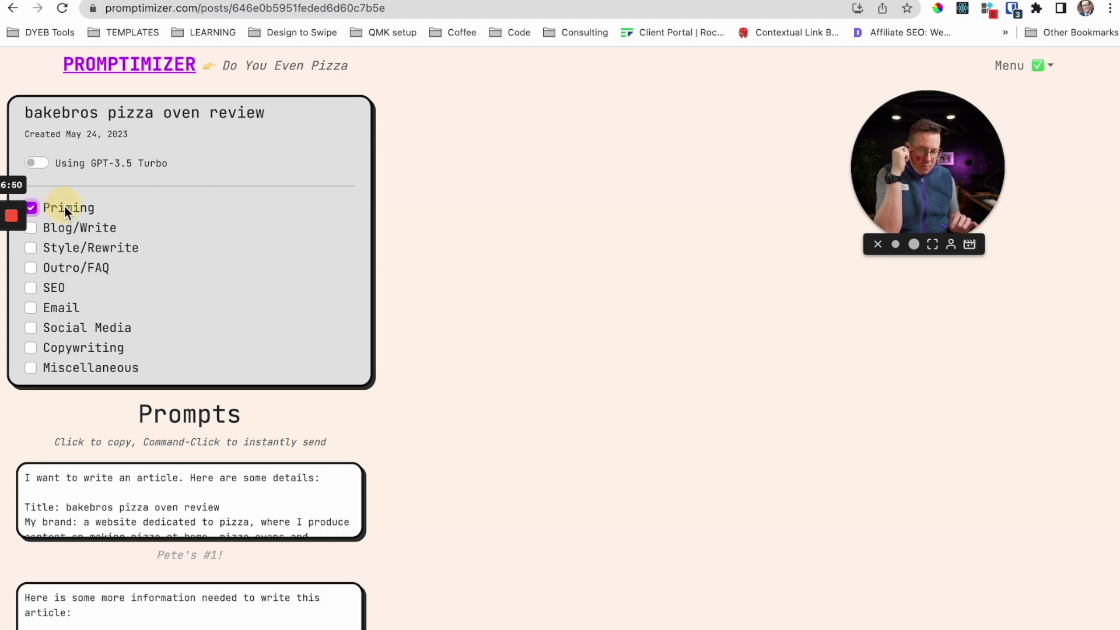
pyautogui.click(36, 163)
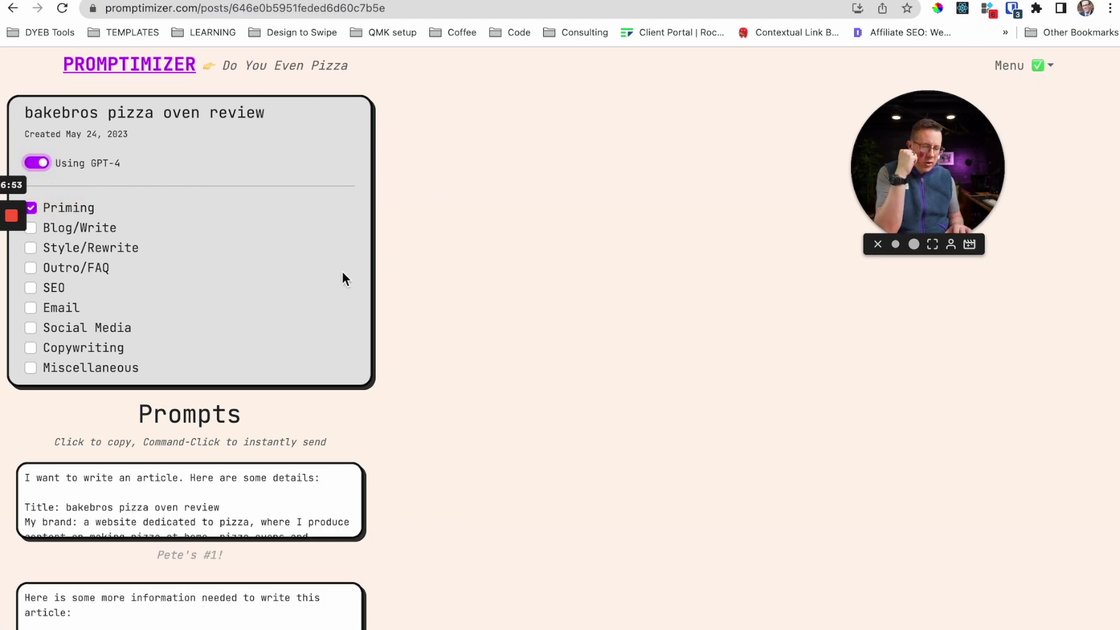
# Send Pete's #1 article-details, #2 facts and #3 F.A.Q.s prompts to the chat.
pyautogui.scroll(-3, 335, 303)
pyautogui.click(229, 347)
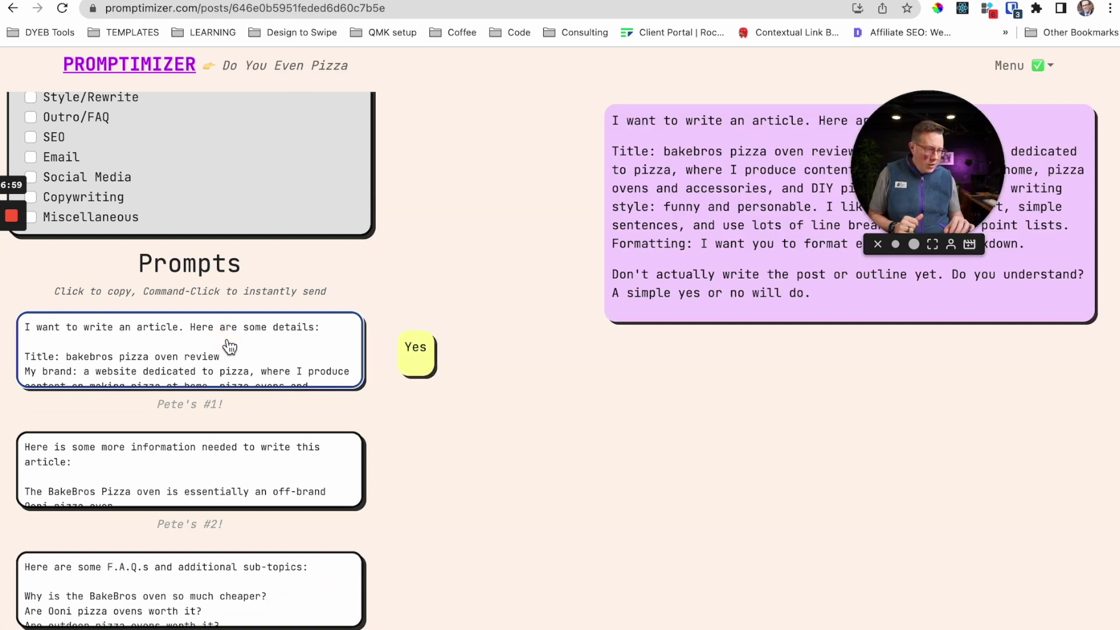
pyautogui.click(242, 480)
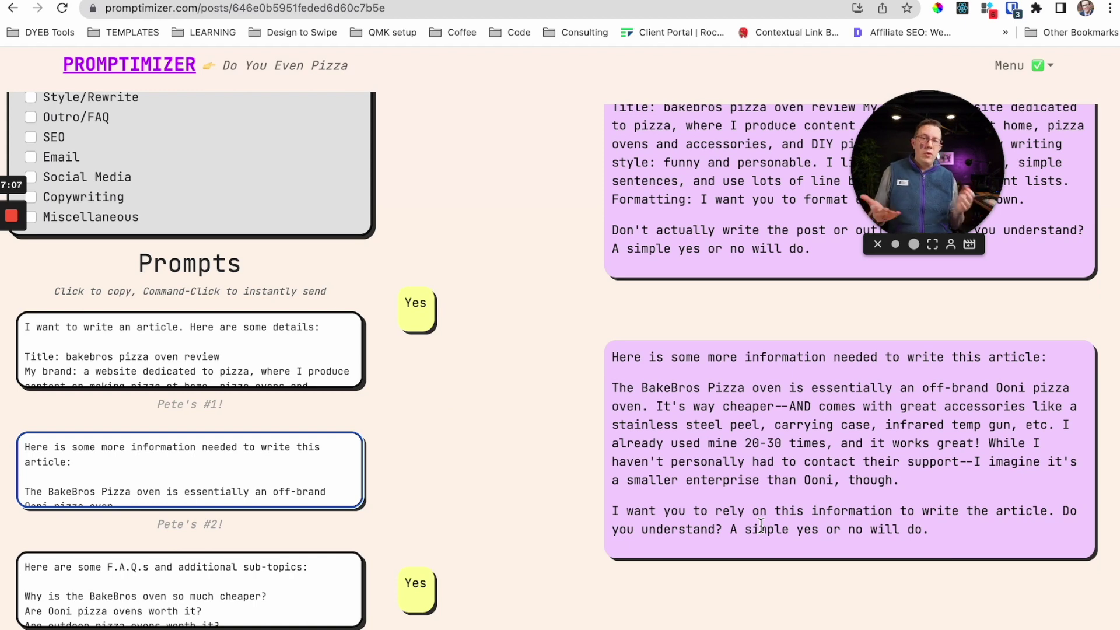
pyautogui.keyDown('super'); pyautogui.click(237, 583); pyautogui.keyUp('super')
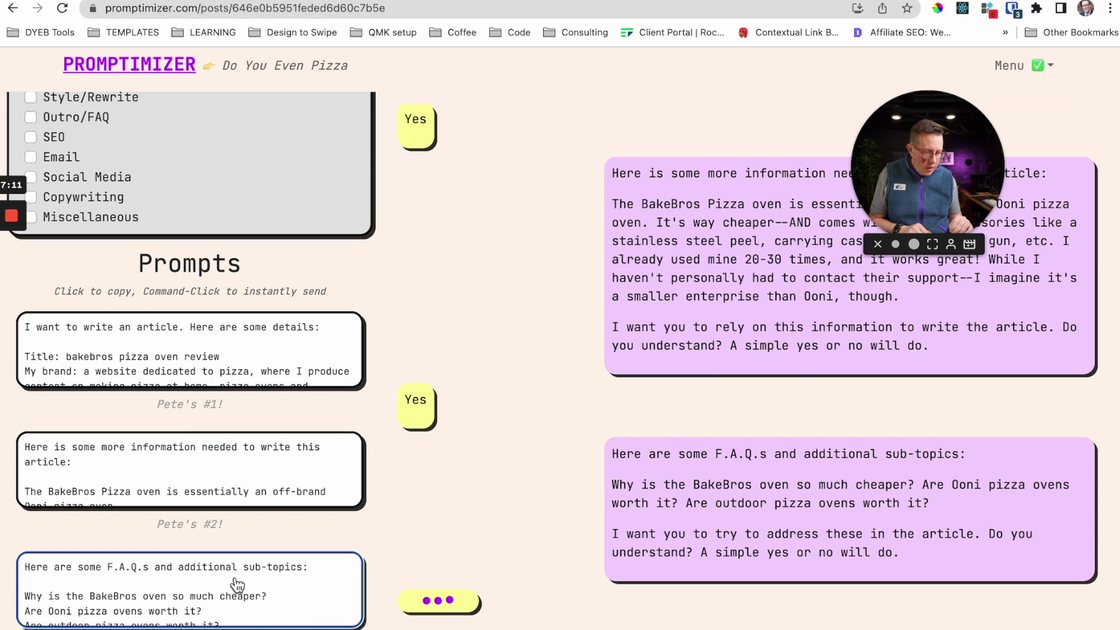
pyautogui.scroll(-5, 260, 413)
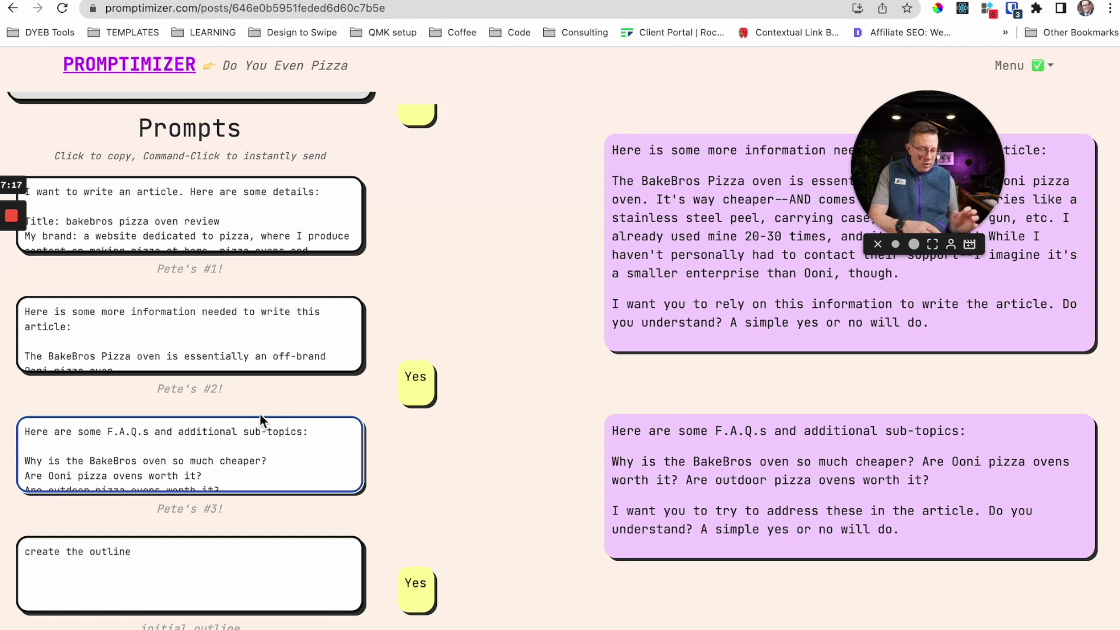
pyautogui.press('super+bracketleft')
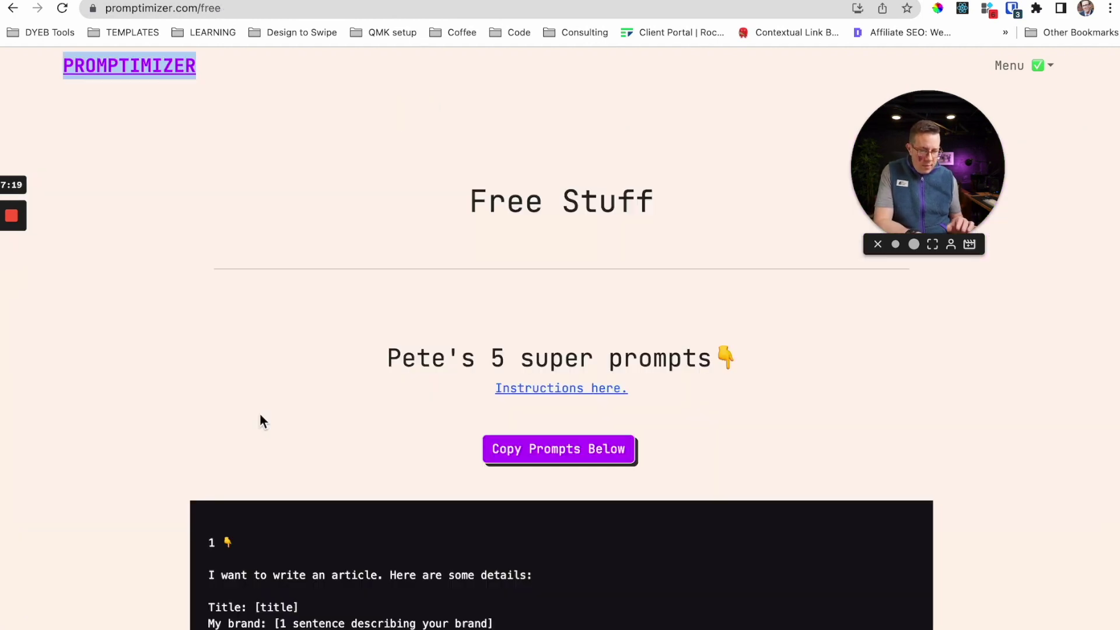
pyautogui.scroll(-3, 177, 387)
pyautogui.scroll(-5, 179, 395)
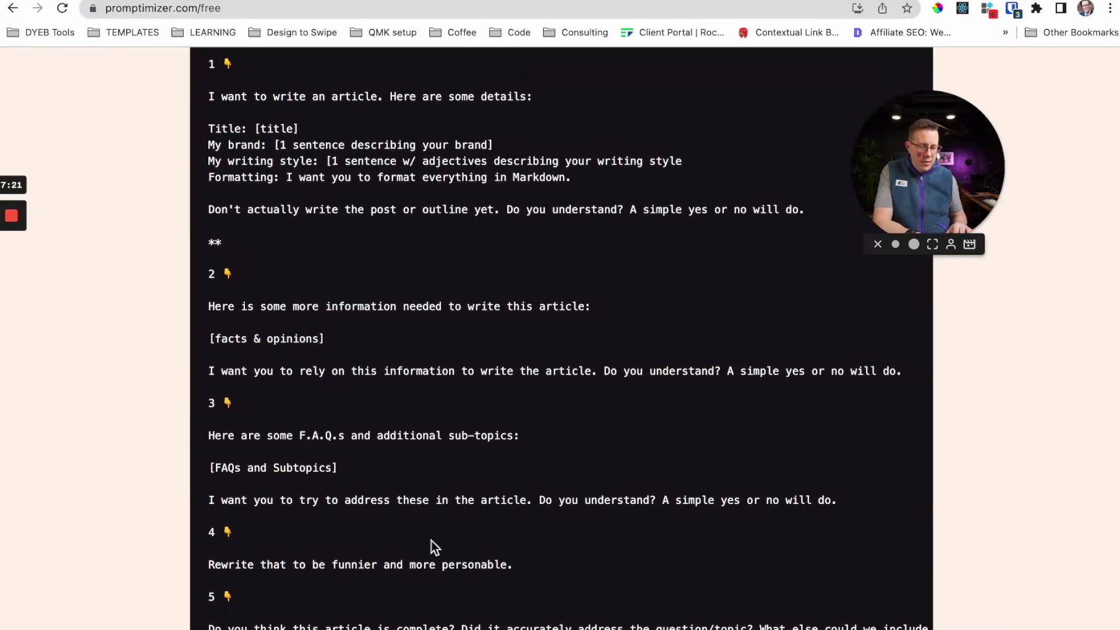
pyautogui.press('super+bracketright')
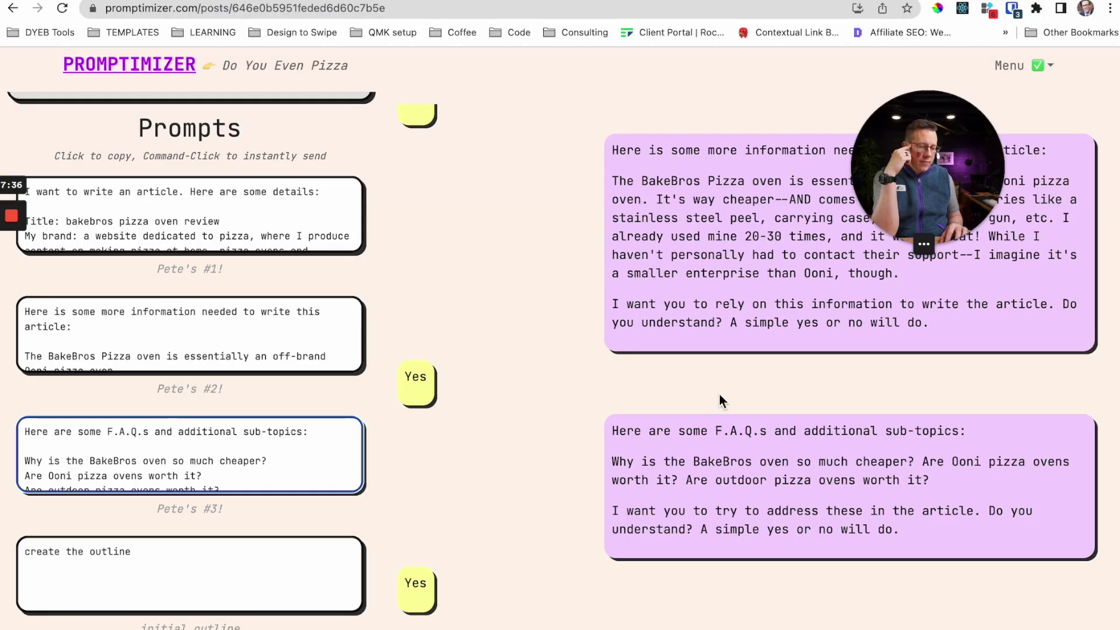
# Review the chat's 'Yes' replies, then send the 'create the outline' prompt card.
pyautogui.scroll(2, 641, 365)
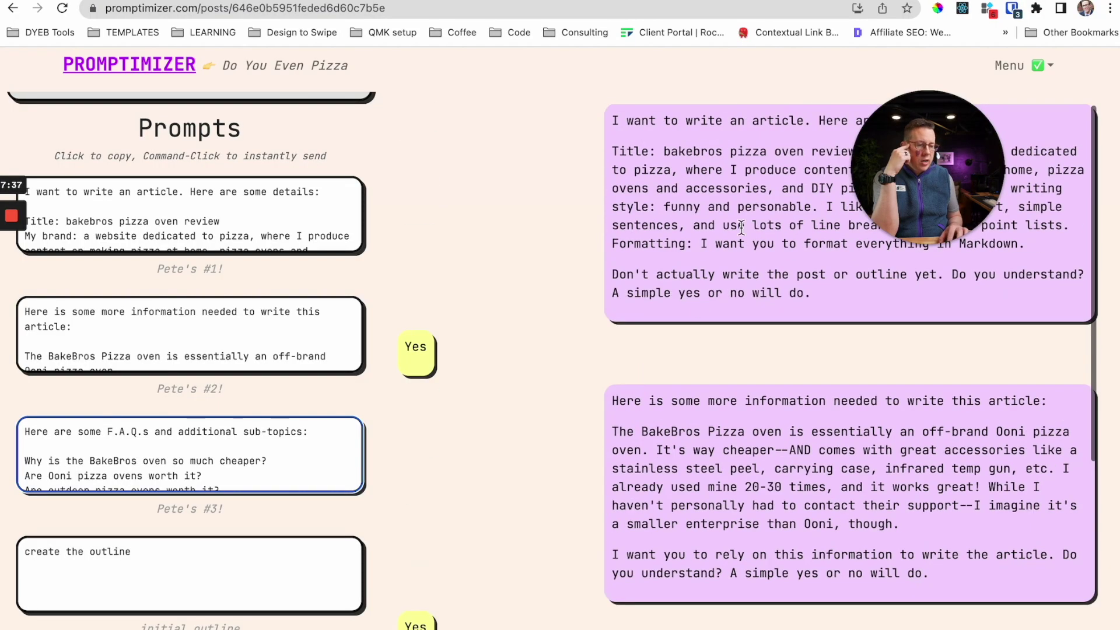
pyautogui.scroll(-4, 751, 174)
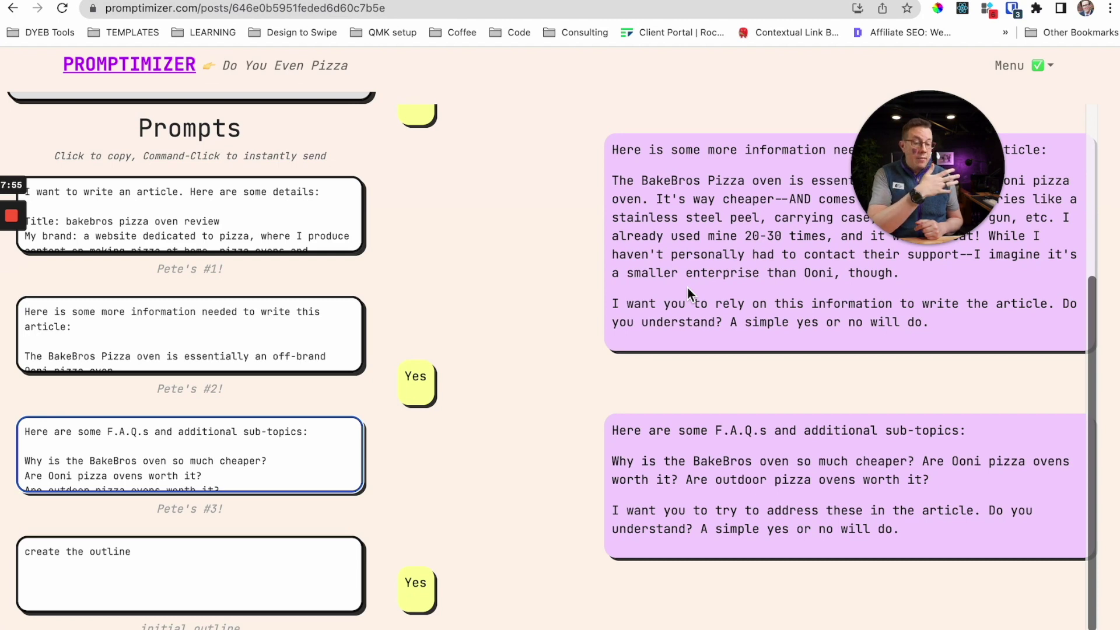
pyautogui.keyDown('super'); pyautogui.click(200, 595); pyautogui.keyUp('super')
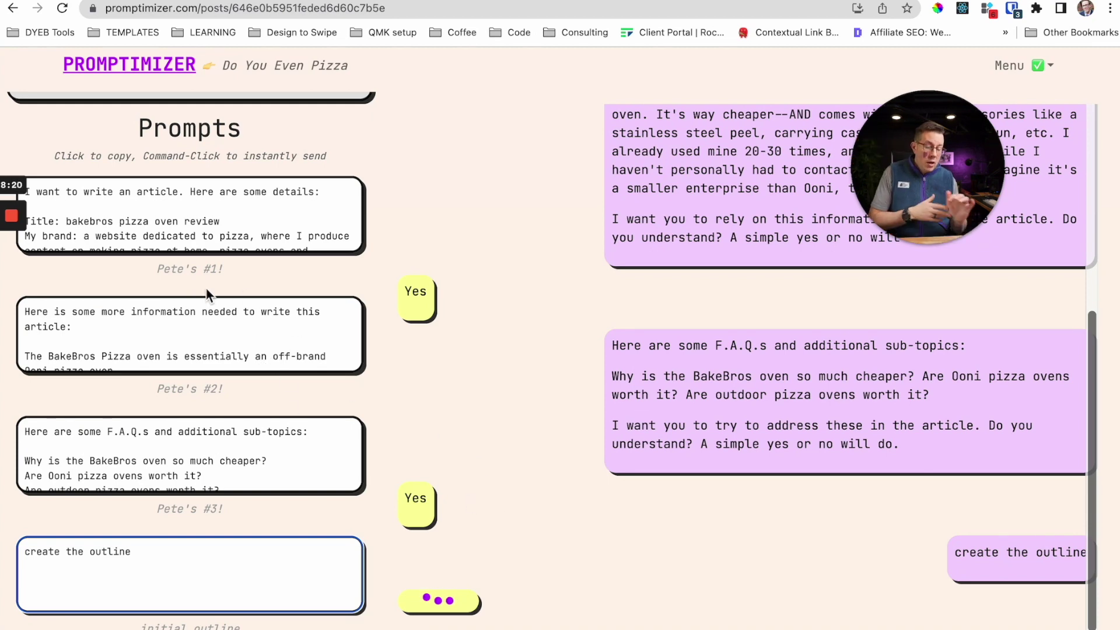
# Switch the prompt filter from Blog/Write to Style/Rewrite.
pyautogui.scroll(5, 206, 288)
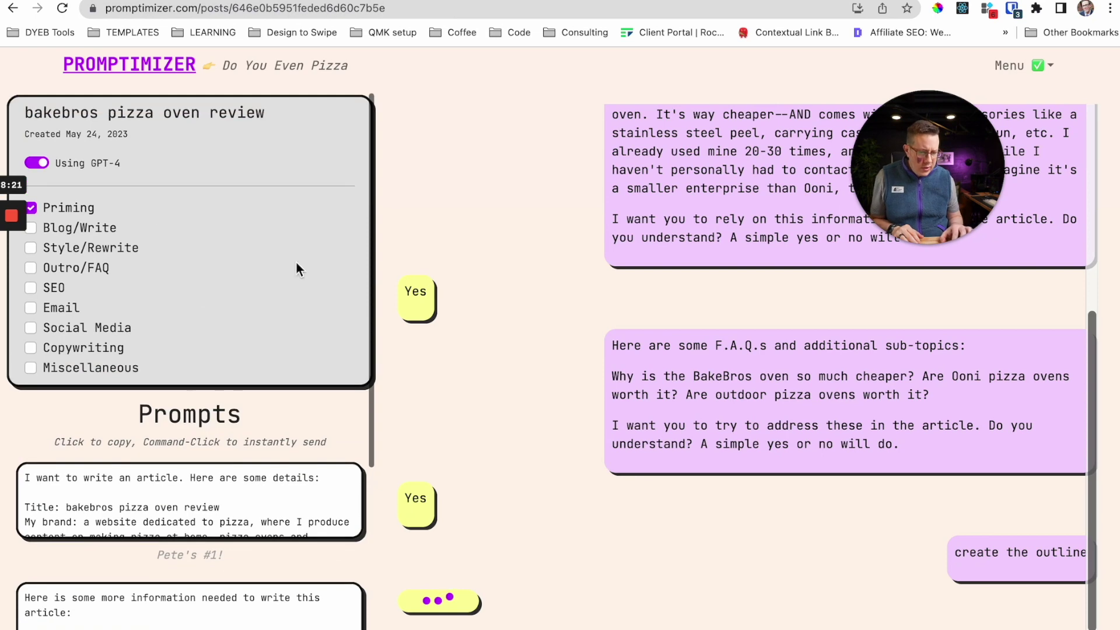
pyautogui.click(78, 221)
pyautogui.scroll(-3, 259, 264)
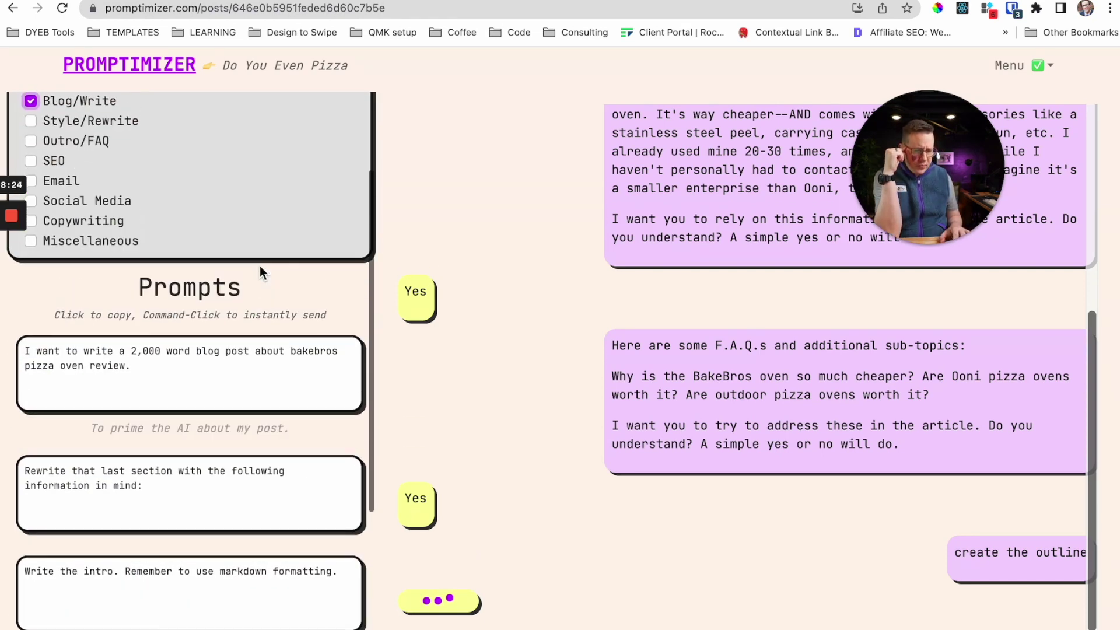
pyautogui.click(67, 102)
pyautogui.click(76, 121)
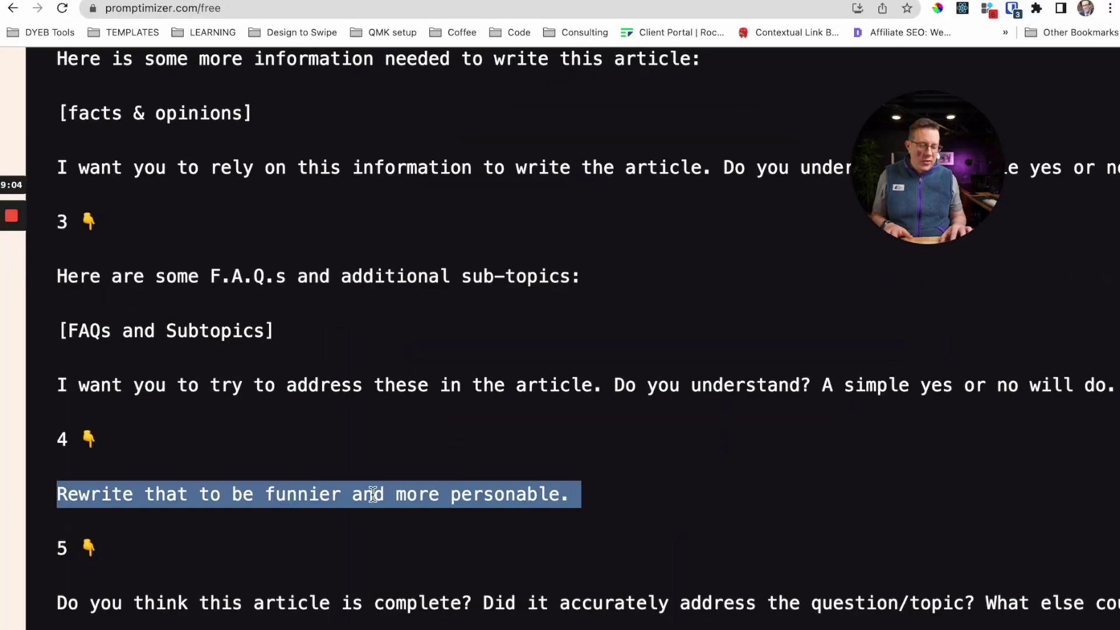
# Highlight 'funnier' and 'more personable' in prompt 4, then review the post's finished outline.
pyautogui.doubleClick(279, 493)
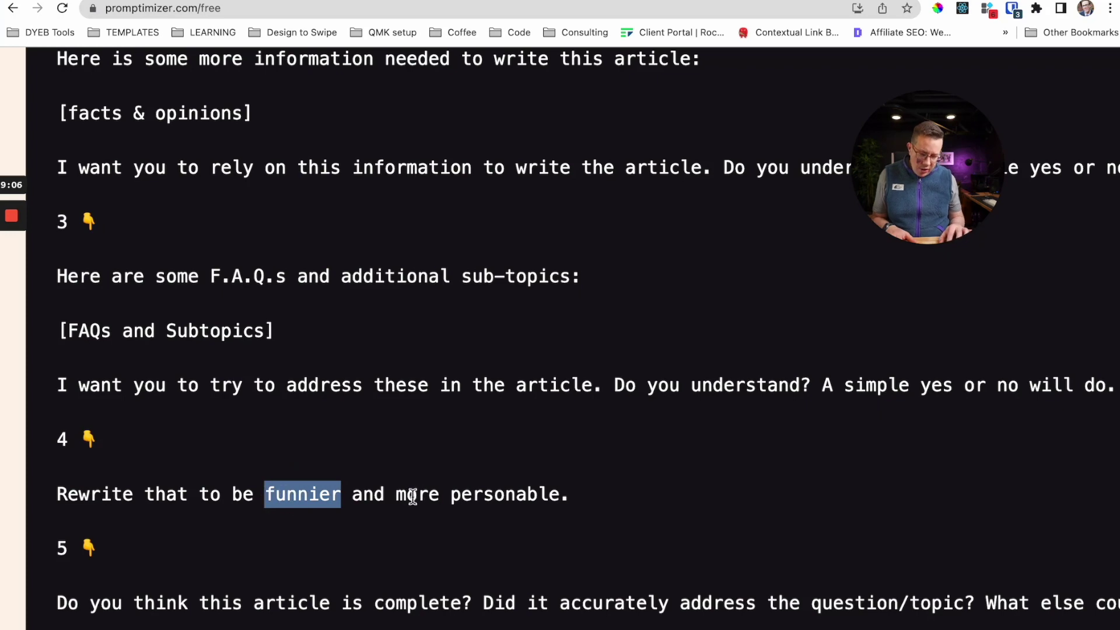
pyautogui.moveTo(398, 498); pyautogui.dragTo(557, 500)
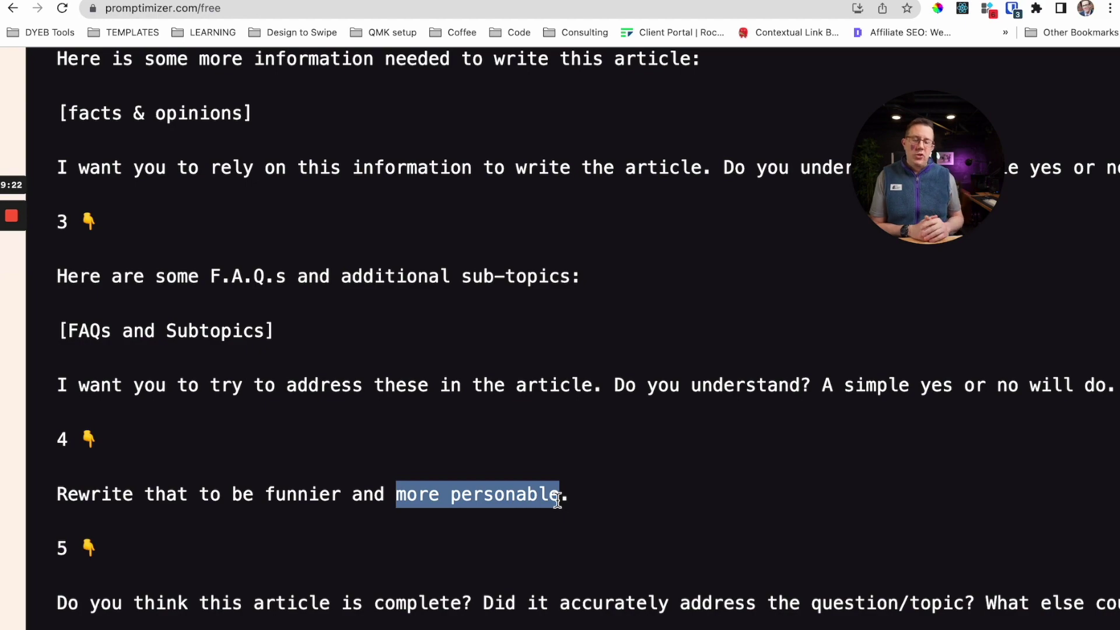
pyautogui.hotkey('ctrl', 'Tab')
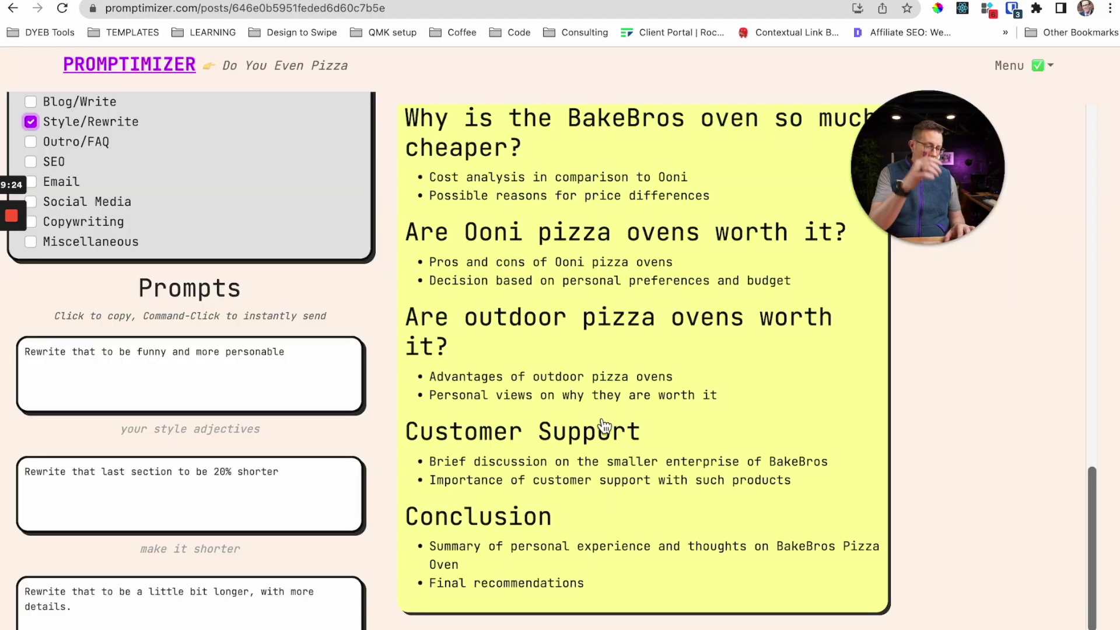
pyautogui.scroll(3, 602, 419)
pyautogui.scroll(4, 604, 416)
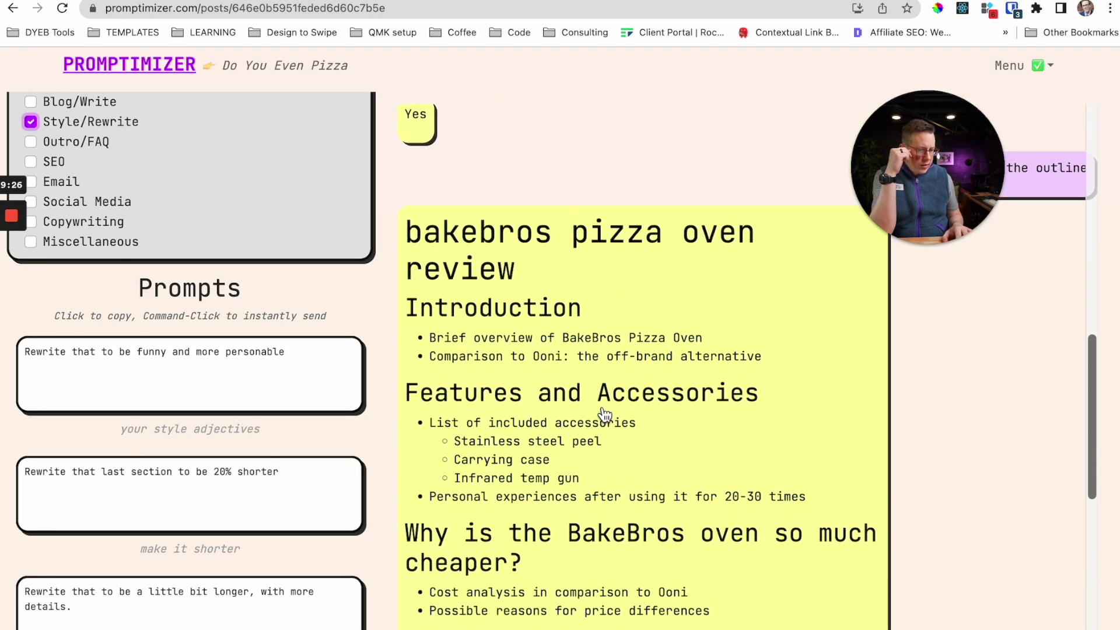
pyautogui.scroll(-7, 604, 415)
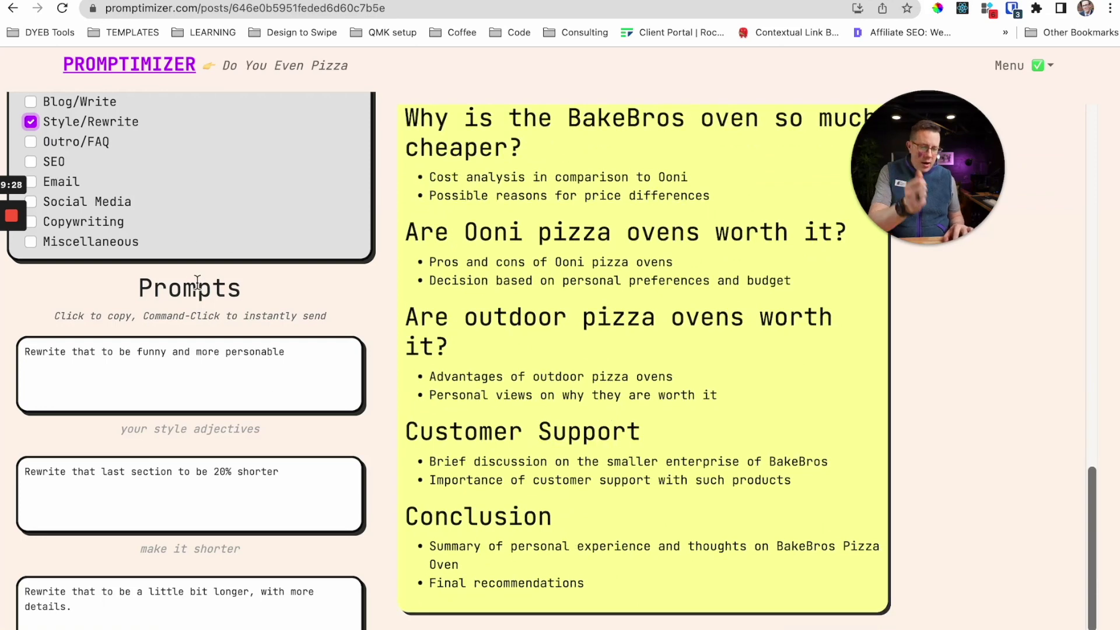
# Send the Blog/Write prompt 'Write the intro. Remember to use markdown formatting.' to draft the Introduction.
pyautogui.scroll(2, 197, 283)
pyautogui.click(93, 209)
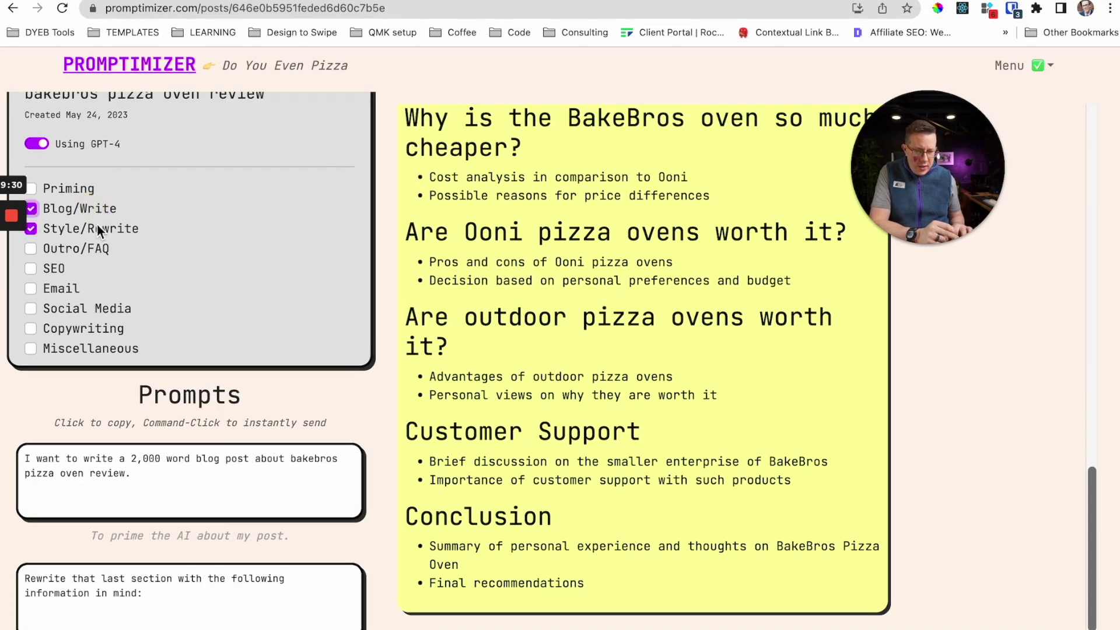
pyautogui.scroll(-6, 154, 244)
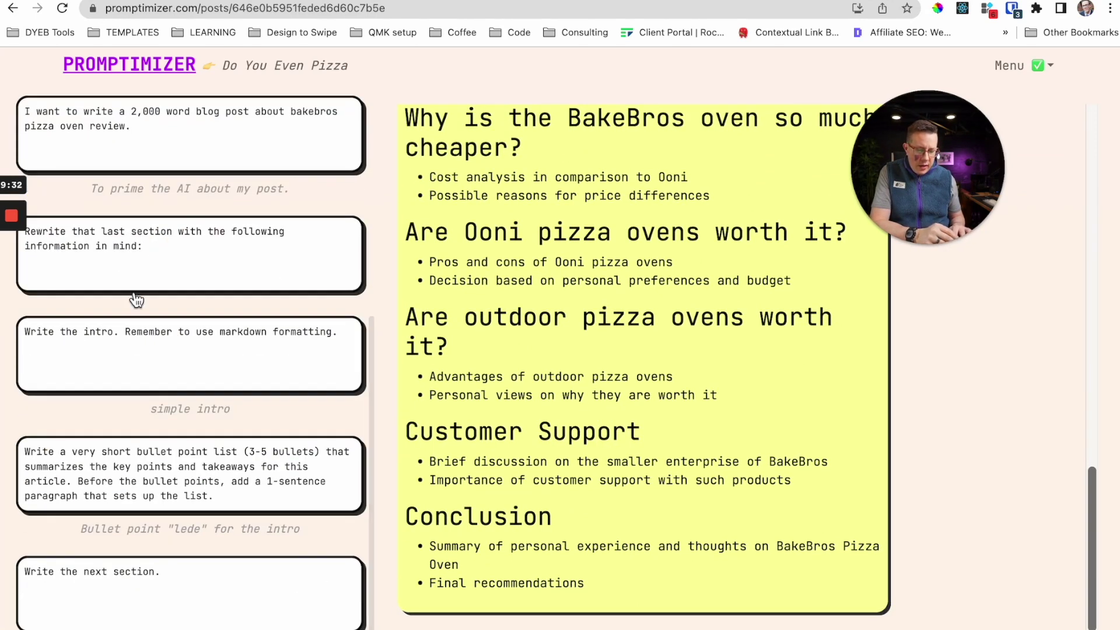
pyautogui.click(242, 357)
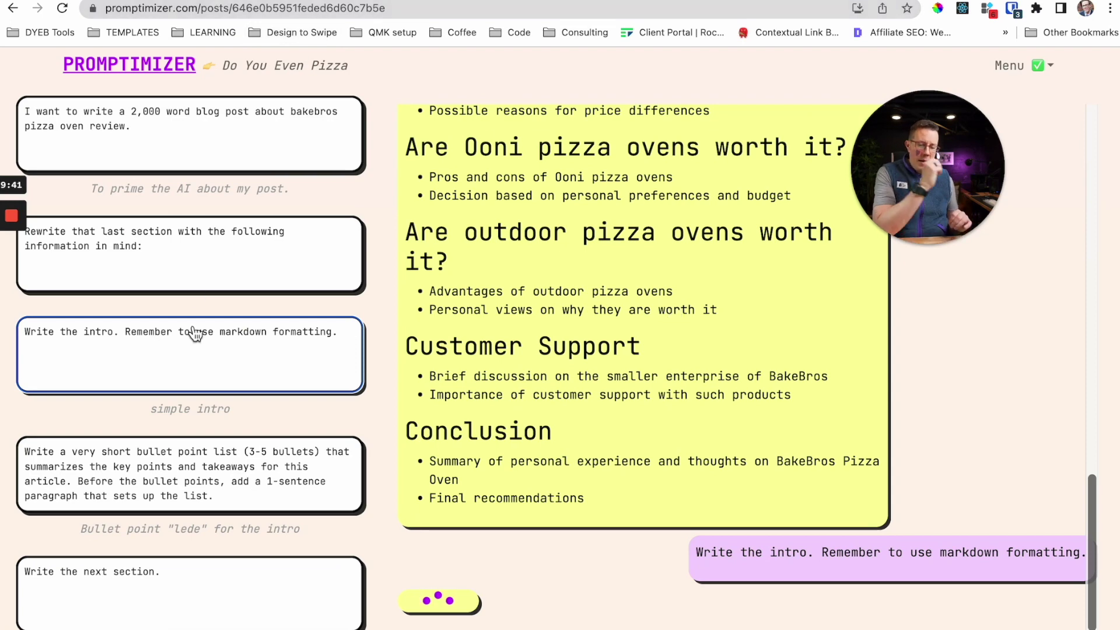
pyautogui.scroll(5, 197, 332)
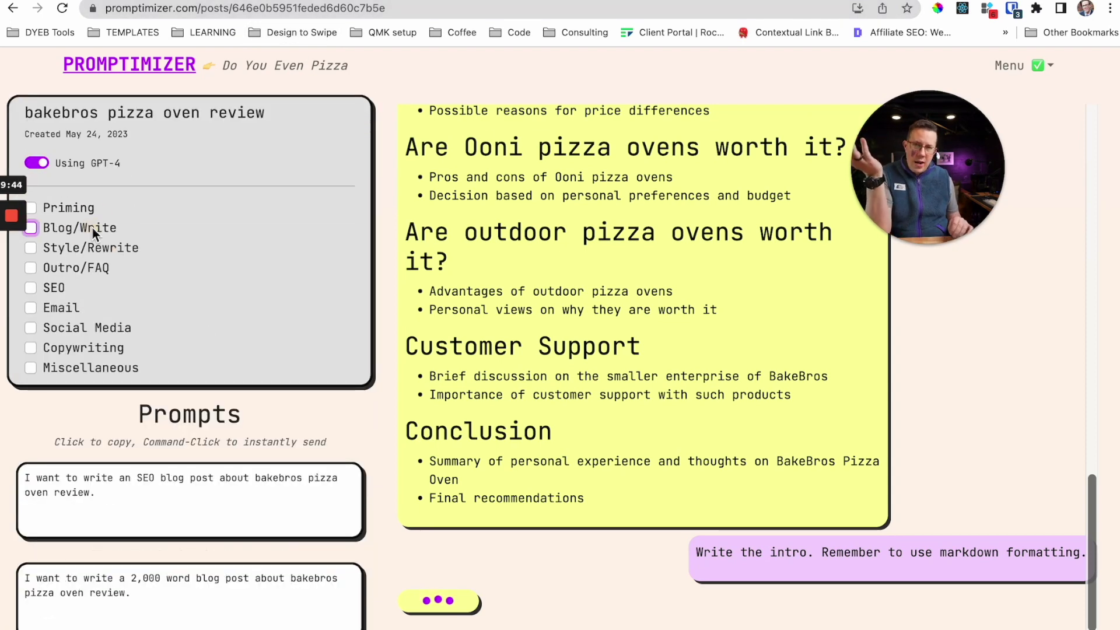
pyautogui.click(112, 250)
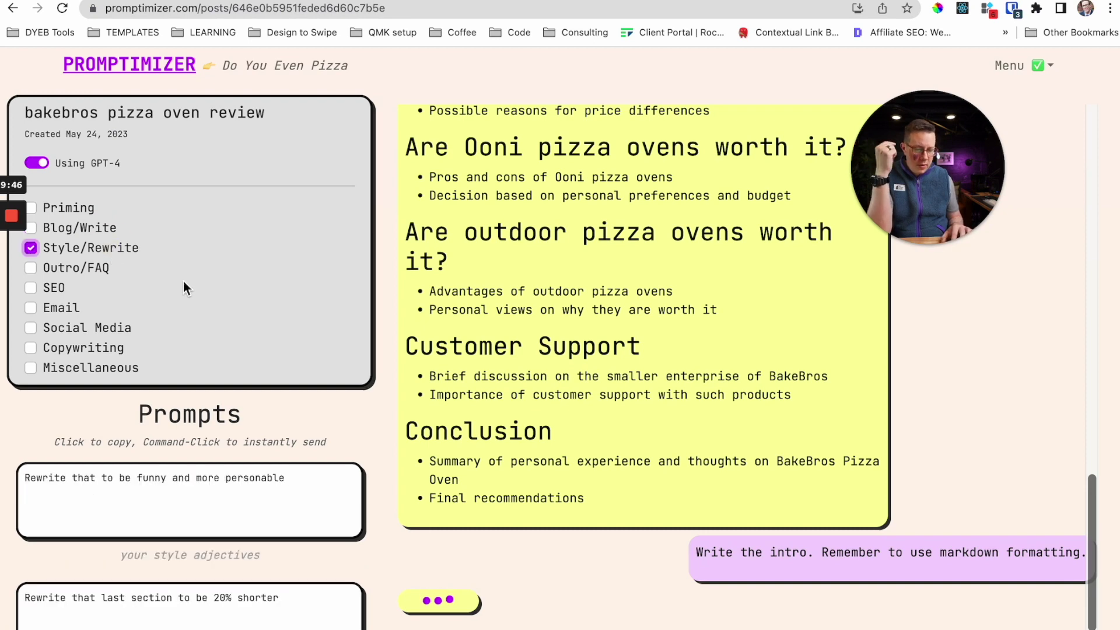
pyautogui.scroll(-1, 125, 438)
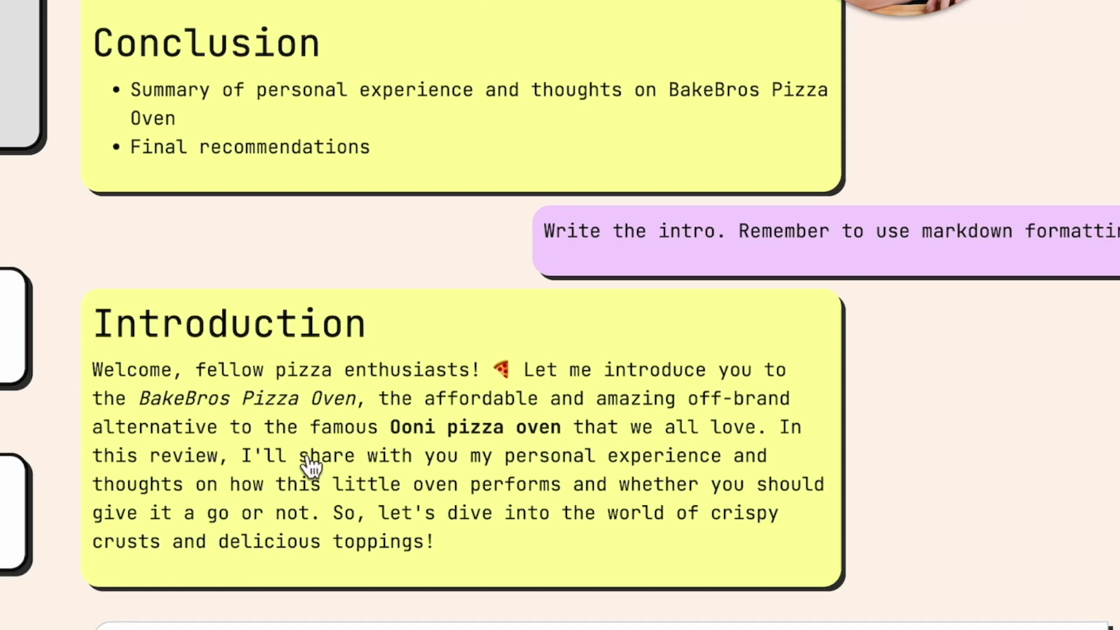
# Send the 'Rewrite that to be funny and more personable' prompt for the introduction.
pyautogui.click(23, 362)
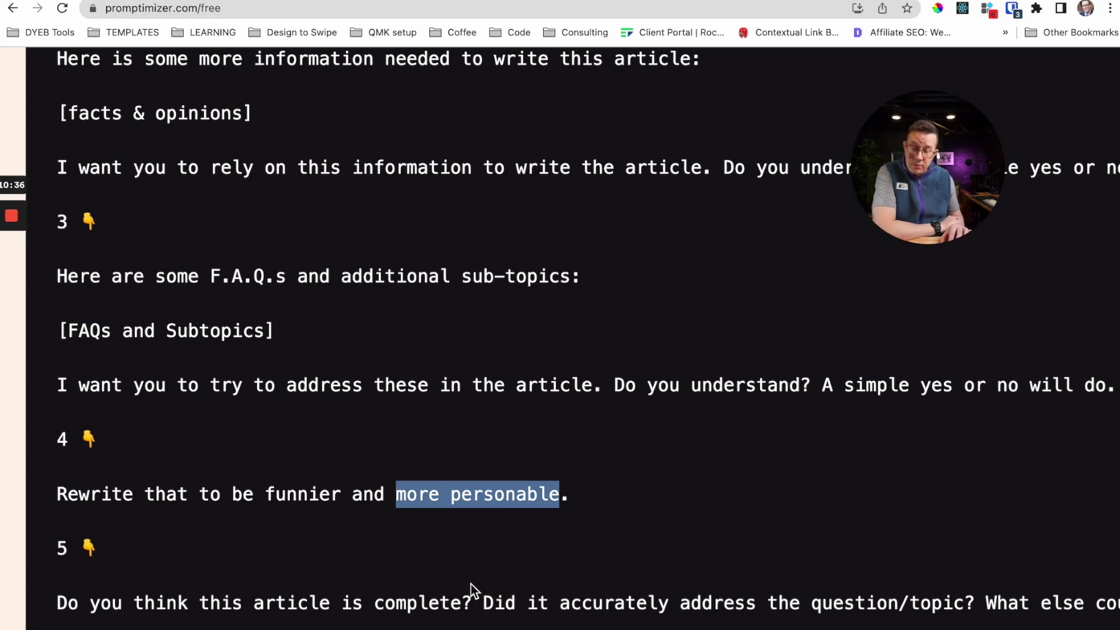
# Highlight the 'Do you think this article is complete?' prompt line on the free prompts page.
pyautogui.hscroll(3, 470, 583)
pyautogui.hscroll(2, 470, 583)
pyautogui.hscroll(2, 471, 583)
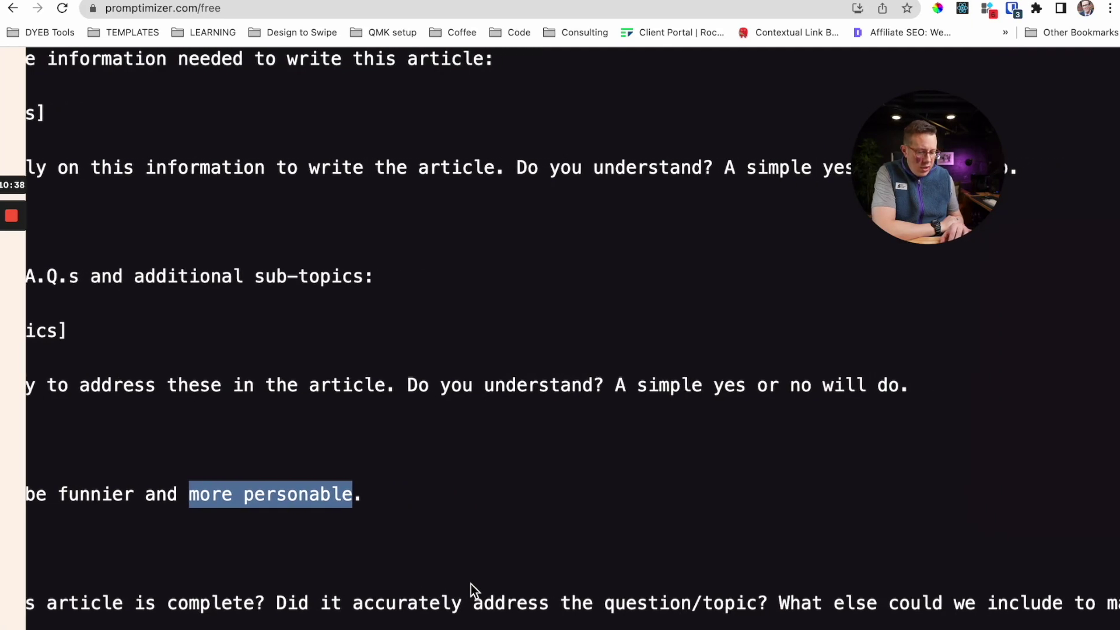
pyautogui.hscroll(2, 471, 583)
pyautogui.hscroll(2, 470, 583)
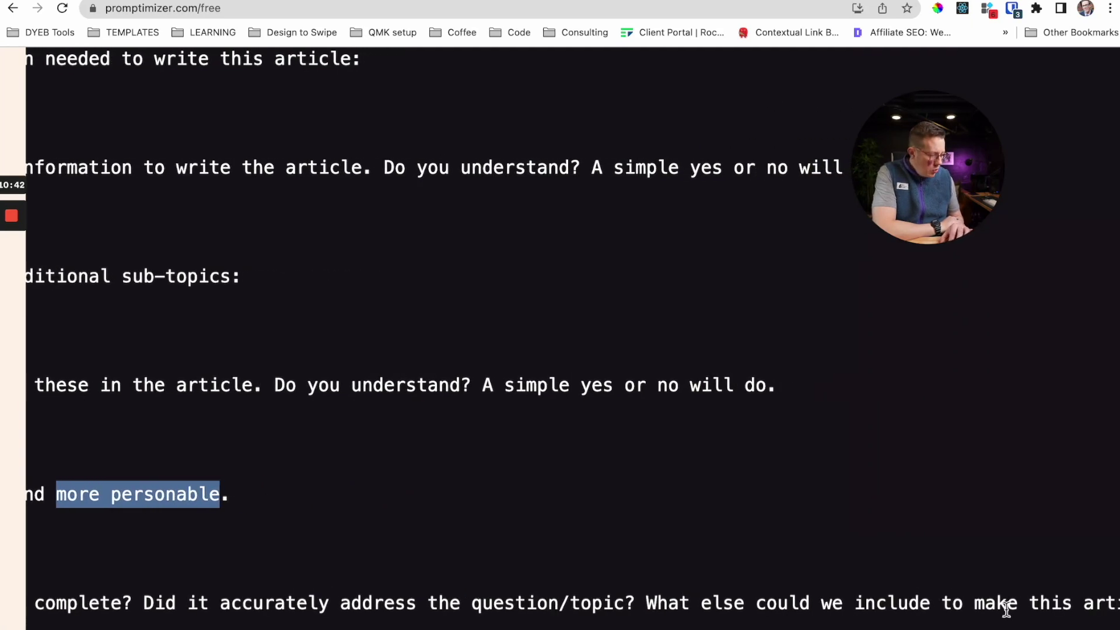
pyautogui.hscroll(6, 1000, 607)
pyautogui.hscroll(-15, 1006, 608)
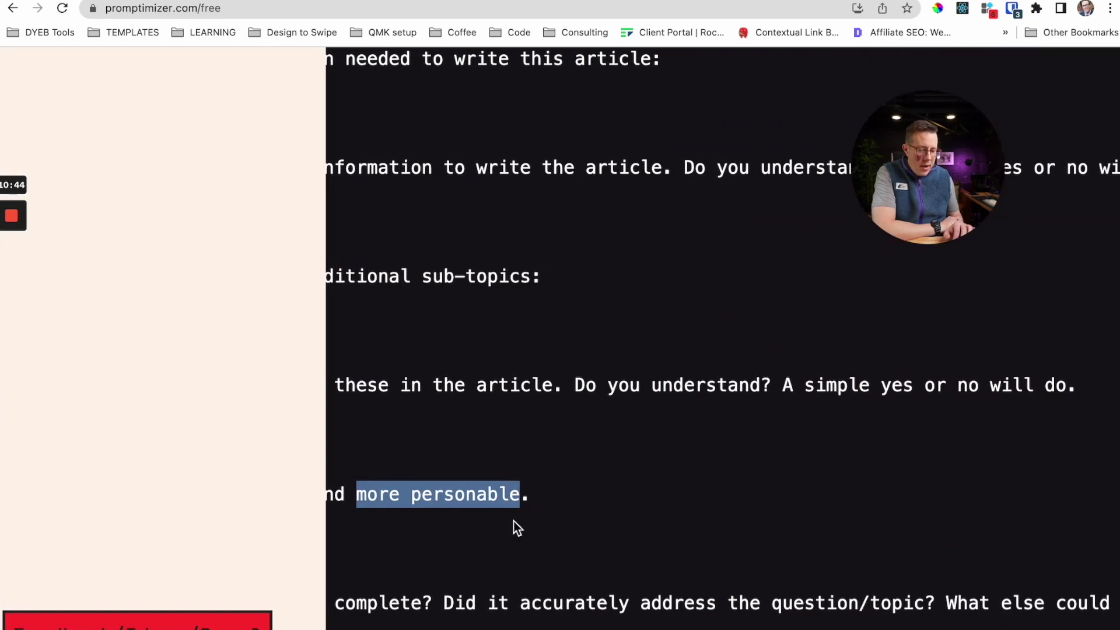
pyautogui.hscroll(4, 43, 480)
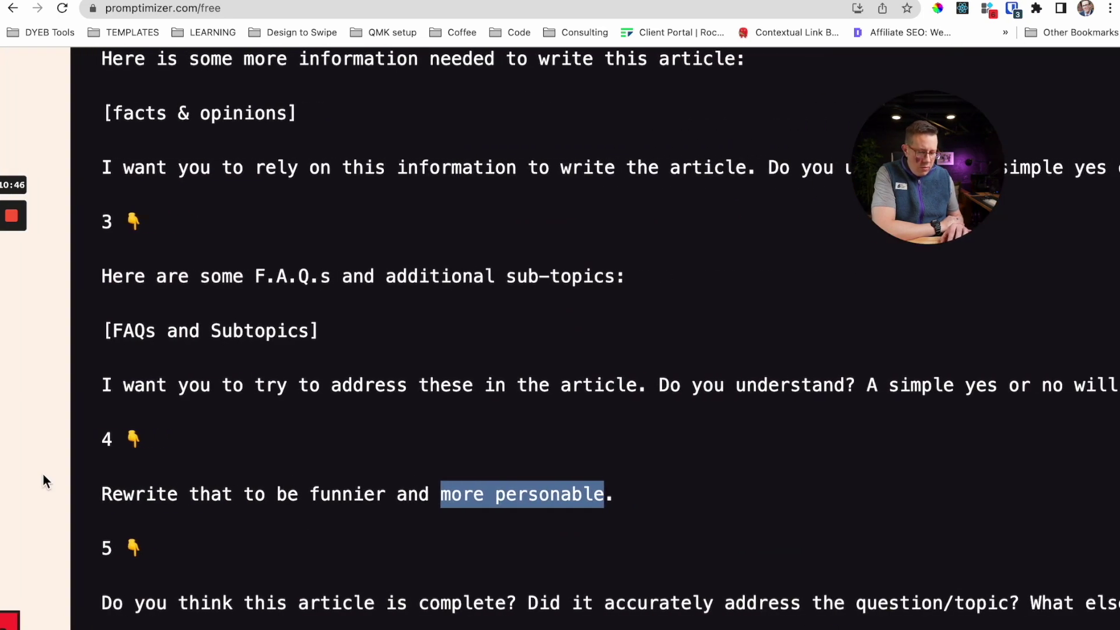
pyautogui.hscroll(-1, 22, 475)
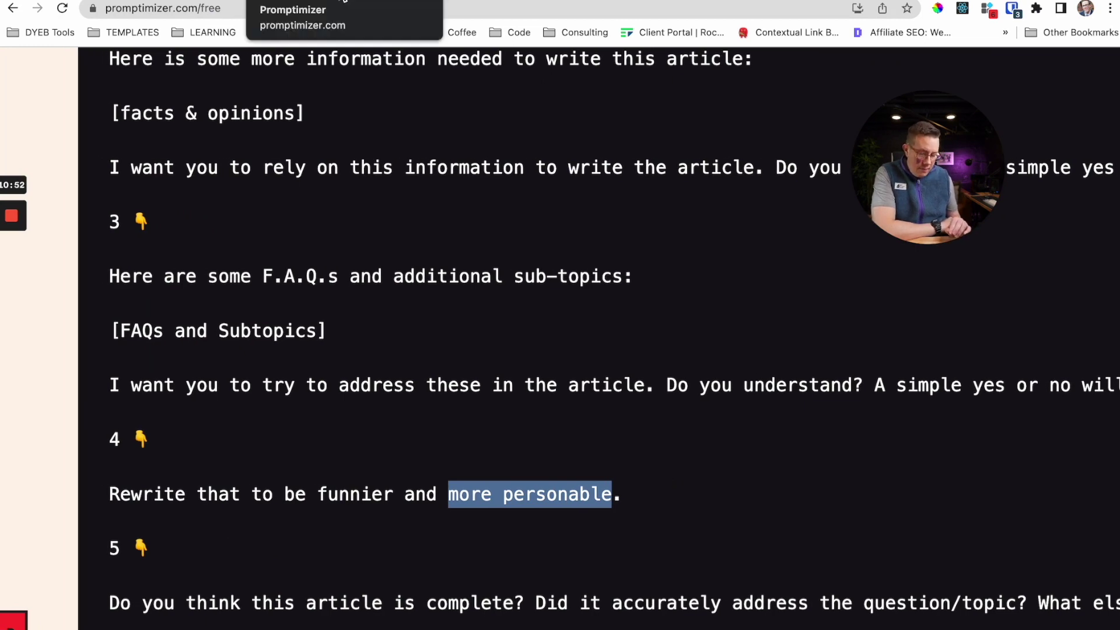
pyautogui.tripleClick(343, 604)
pyautogui.click(286, 570)
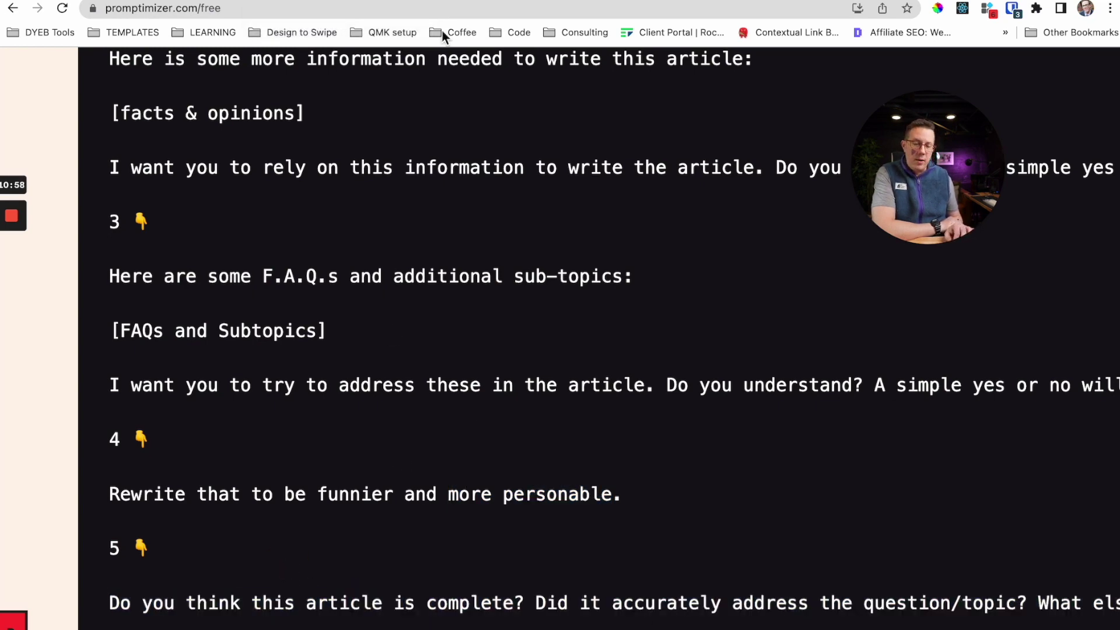
pyautogui.moveTo(110, 604); pyautogui.dragTo(534, 604)
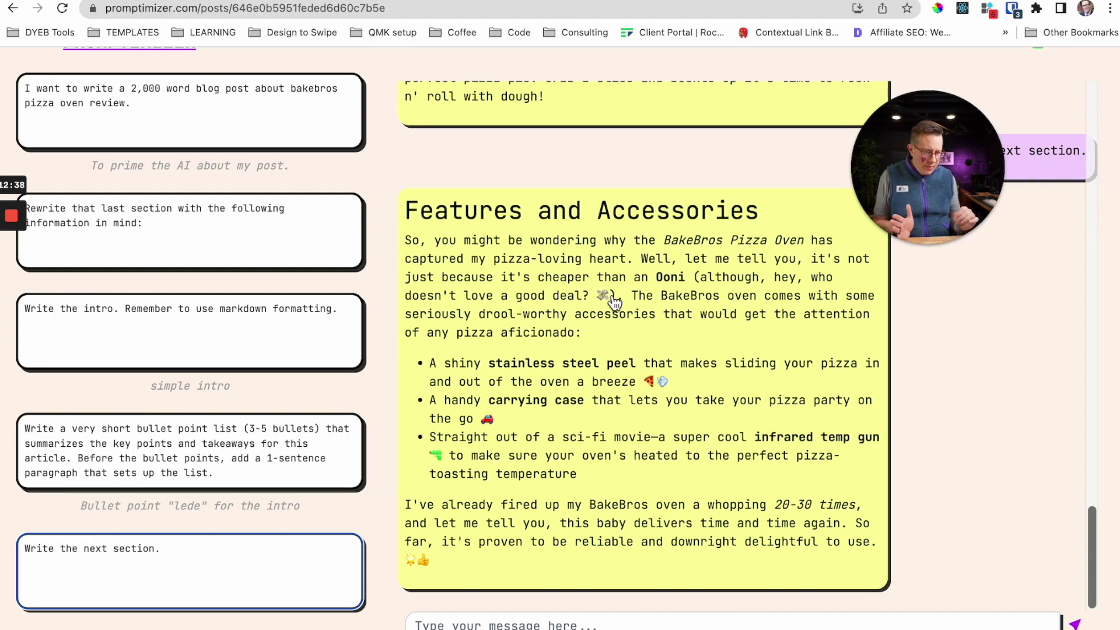
pyautogui.scroll(15, 557, 268)
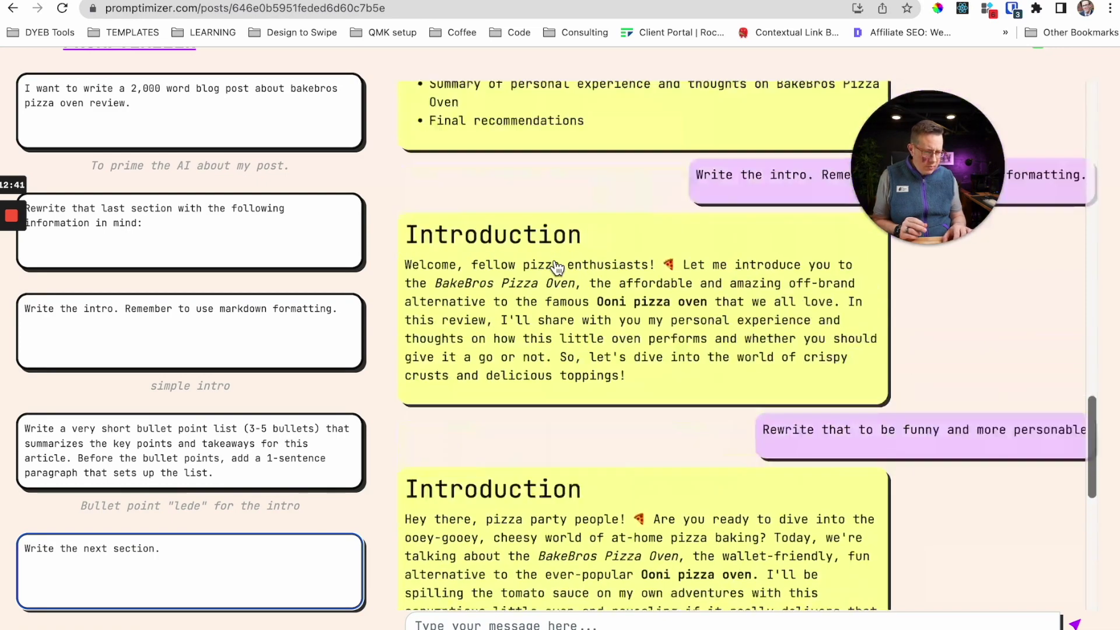
pyautogui.scroll(10, 557, 268)
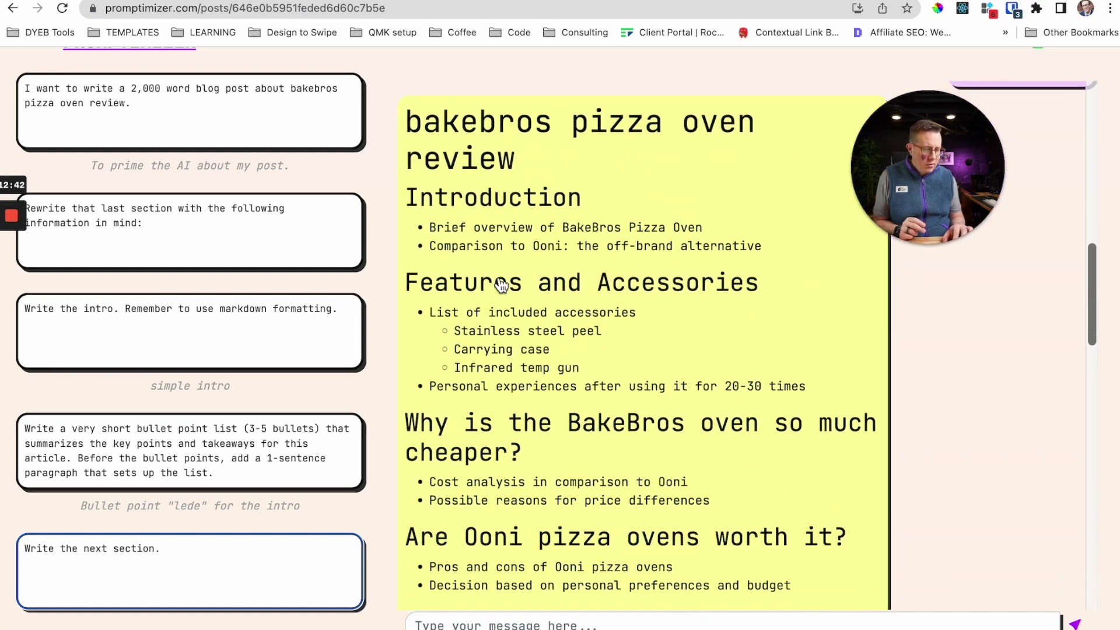
pyautogui.scroll(-2, 578, 359)
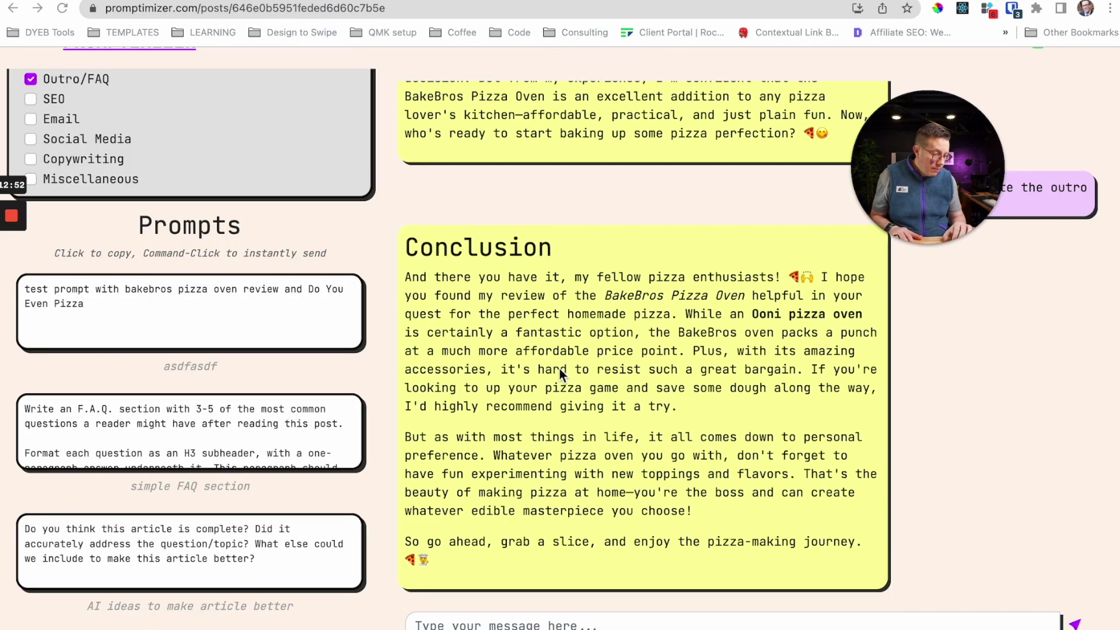
pyautogui.scroll(5, 559, 367)
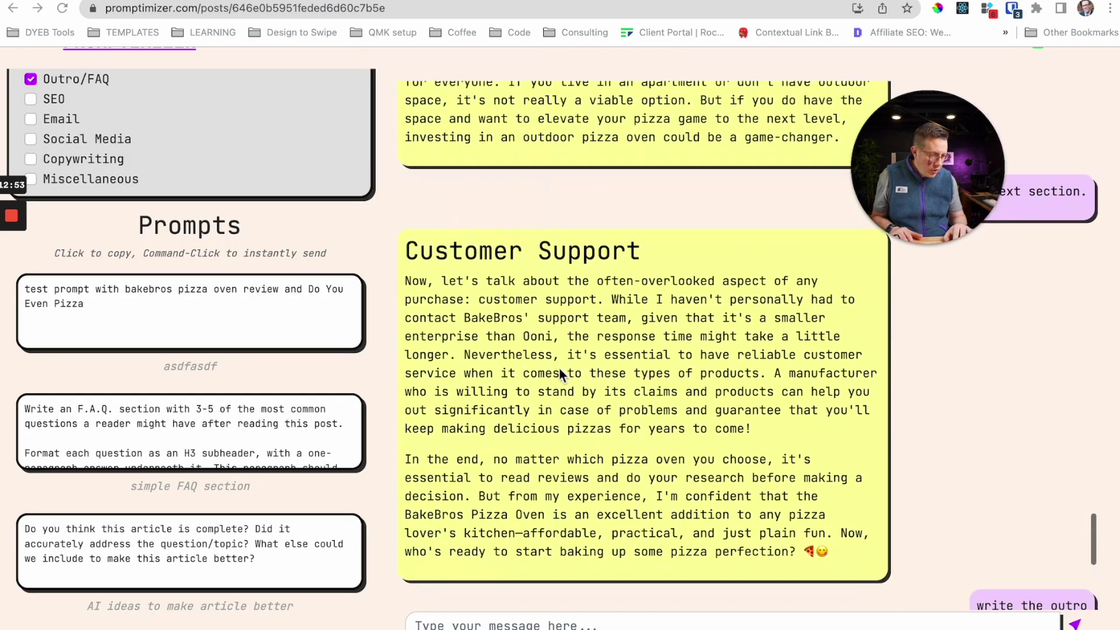
pyautogui.scroll(-6, 559, 367)
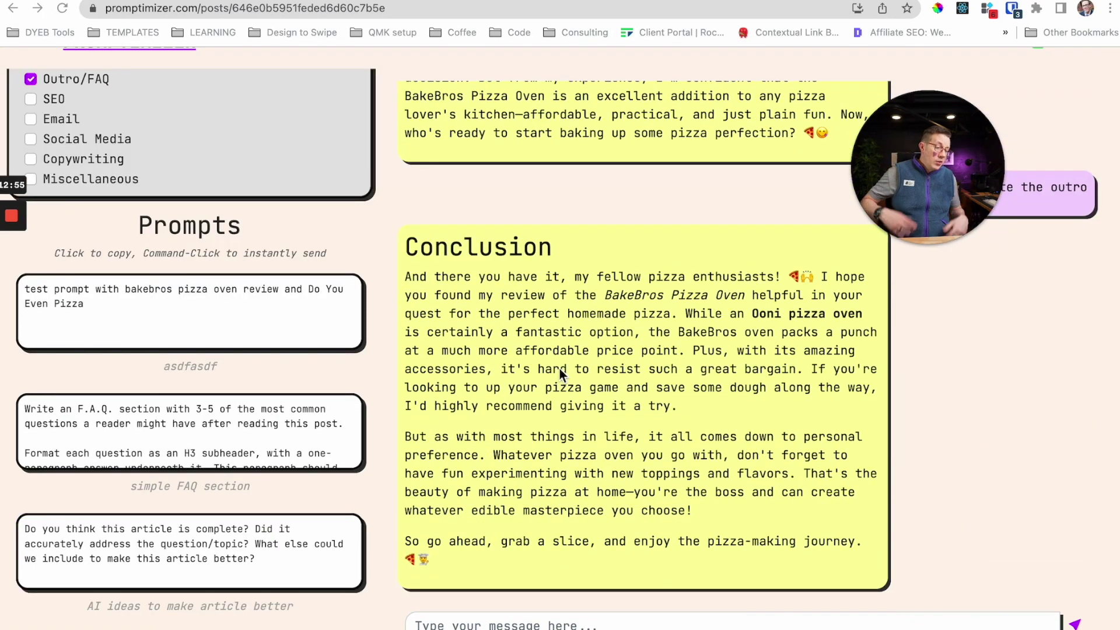
pyautogui.scroll(3, 184, 145)
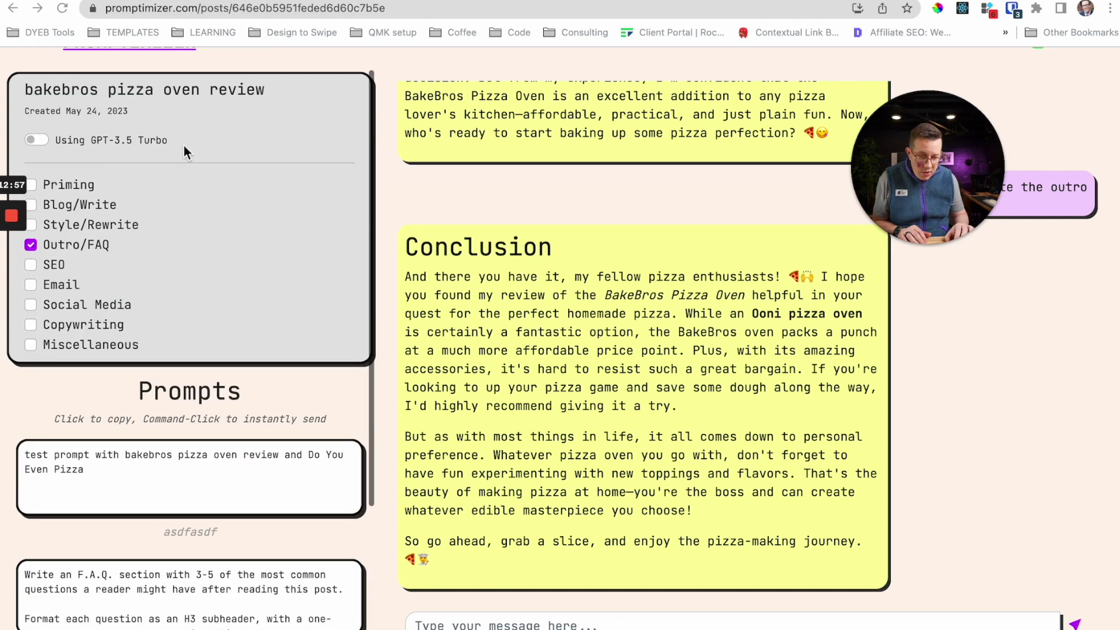
pyautogui.scroll(-3, 289, 281)
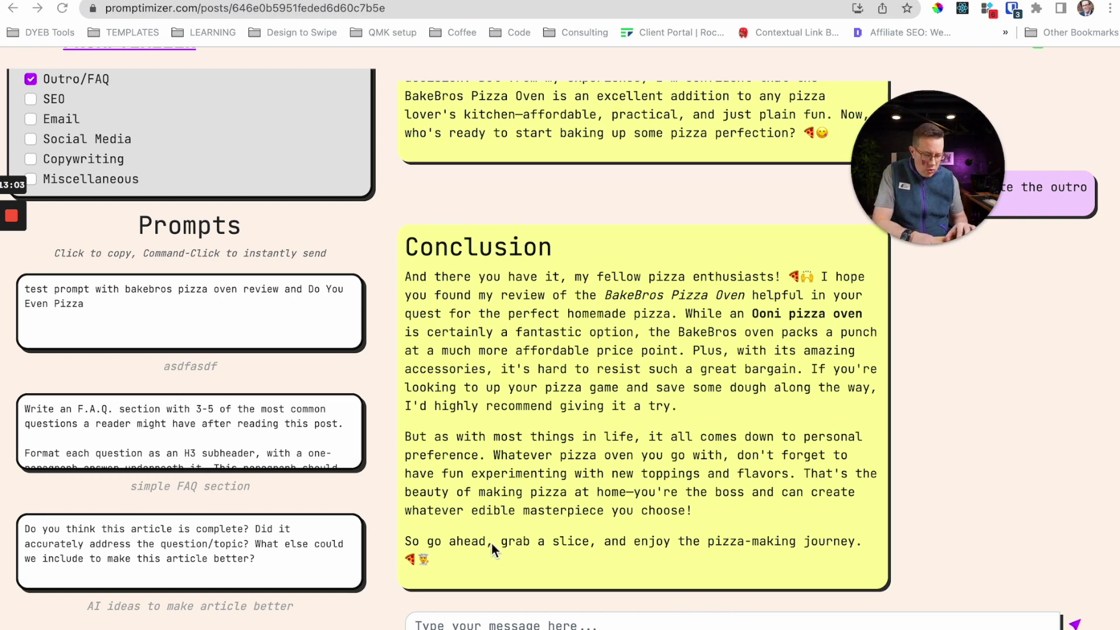
# Ask the AI whether the article is complete, and copy the Customer Support section text.
pyautogui.keyDown('super'); pyautogui.click(228, 537); pyautogui.keyUp('super')
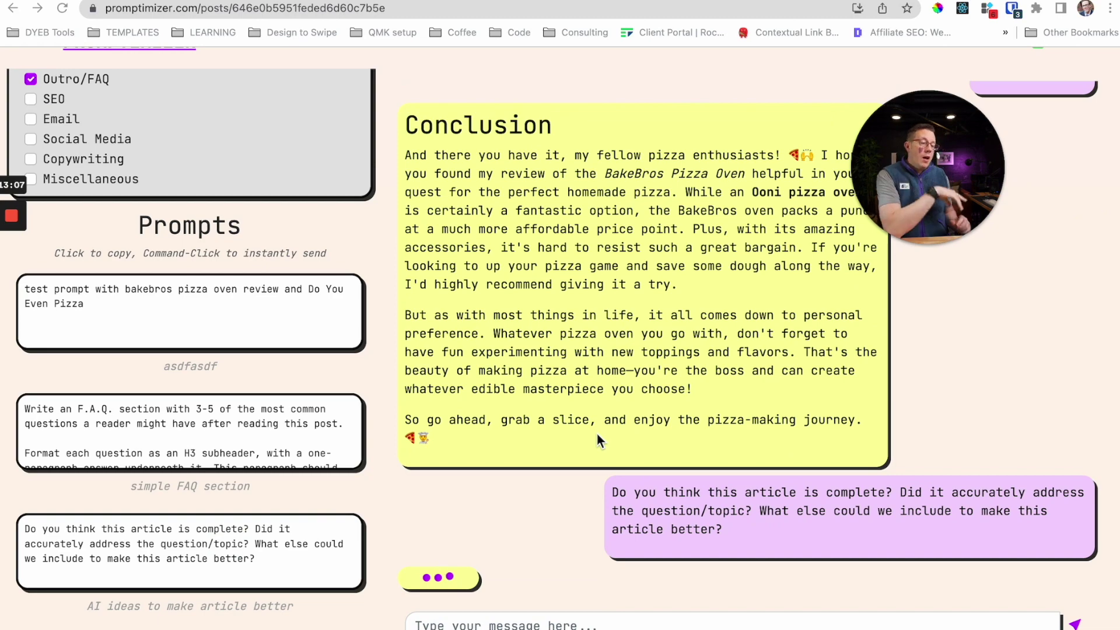
pyautogui.scroll(10, 596, 433)
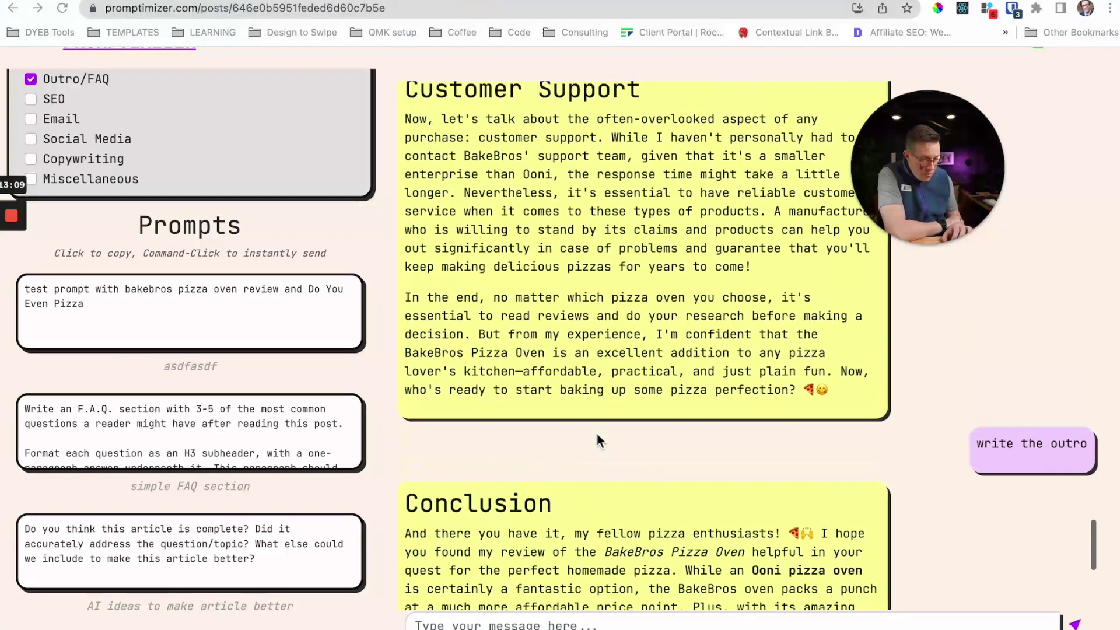
pyautogui.scroll(-2, 597, 433)
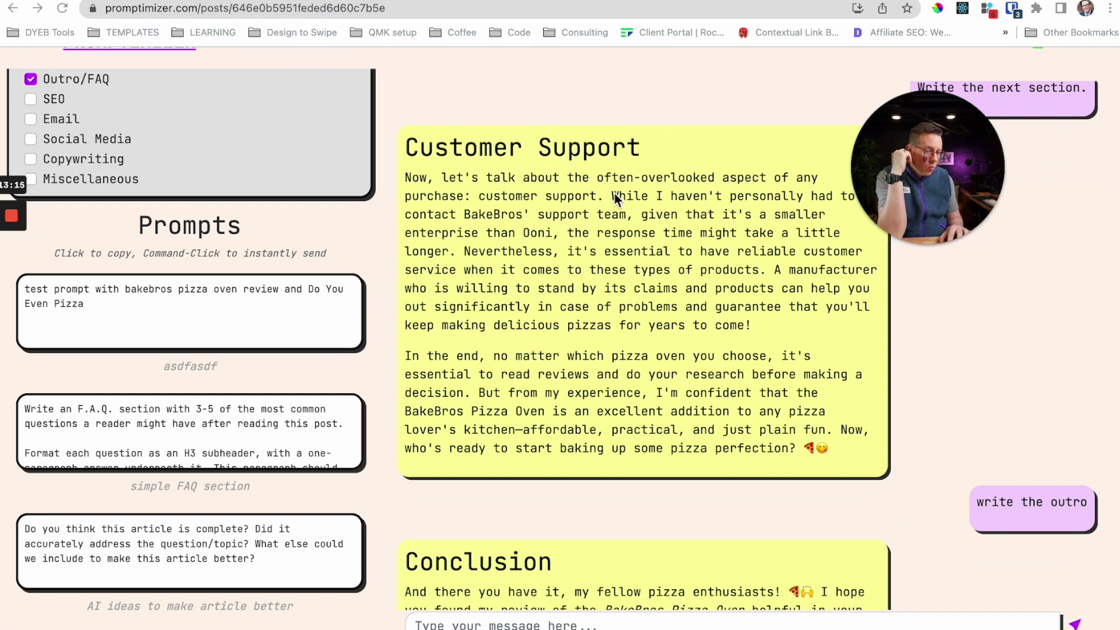
pyautogui.click(554, 221)
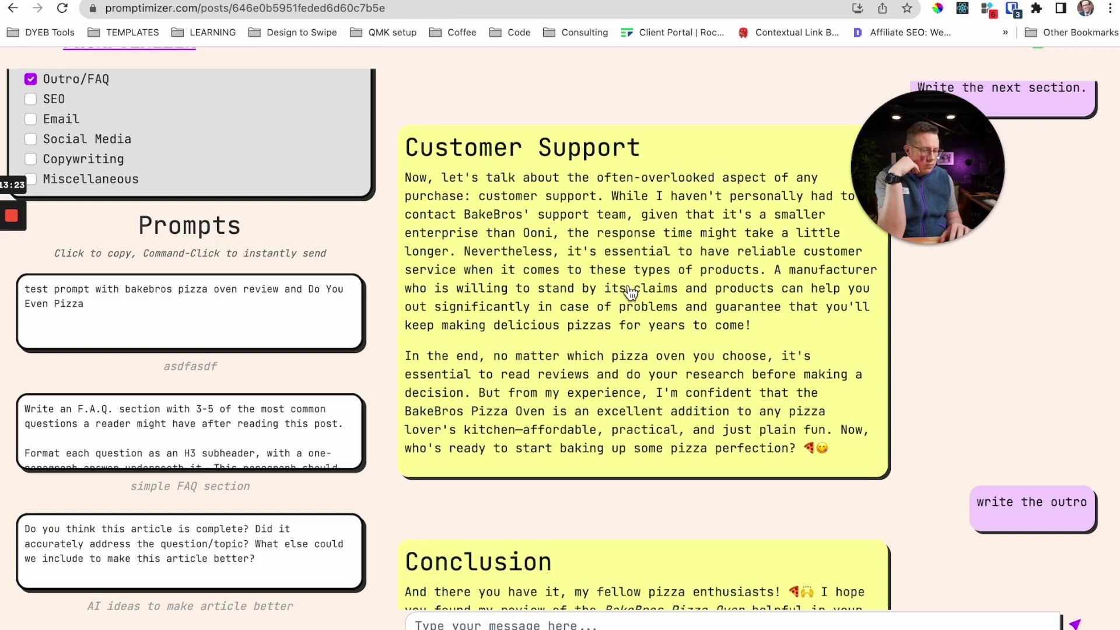
pyautogui.scroll(1, 630, 291)
# Select the never-contacting-support paragraph in the TextEdit review notes, then go back to the chat.
pyautogui.hotkey('ctrl', 'Up')
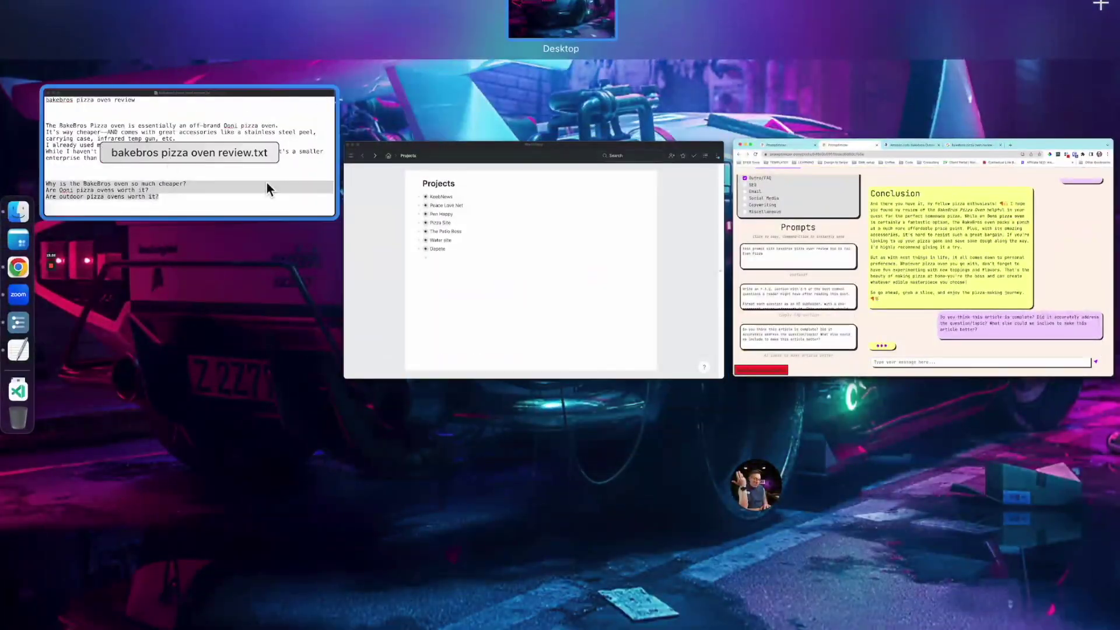
pyautogui.click(187, 159)
pyautogui.tripleClick(149, 163)
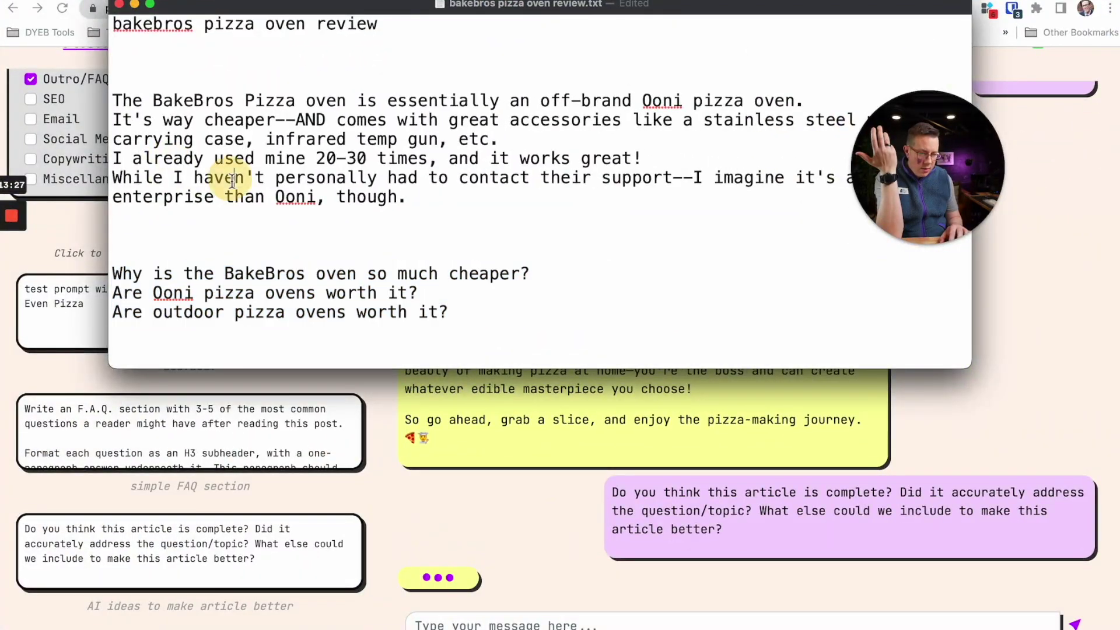
pyautogui.scroll(-5, 260, 187)
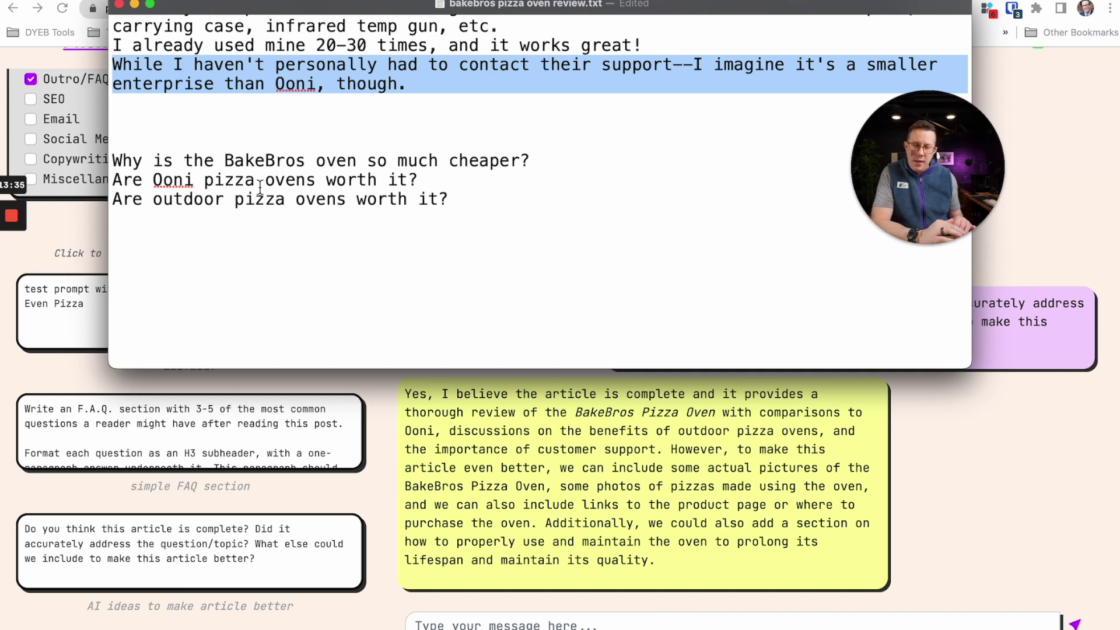
pyautogui.scroll(5, 260, 187)
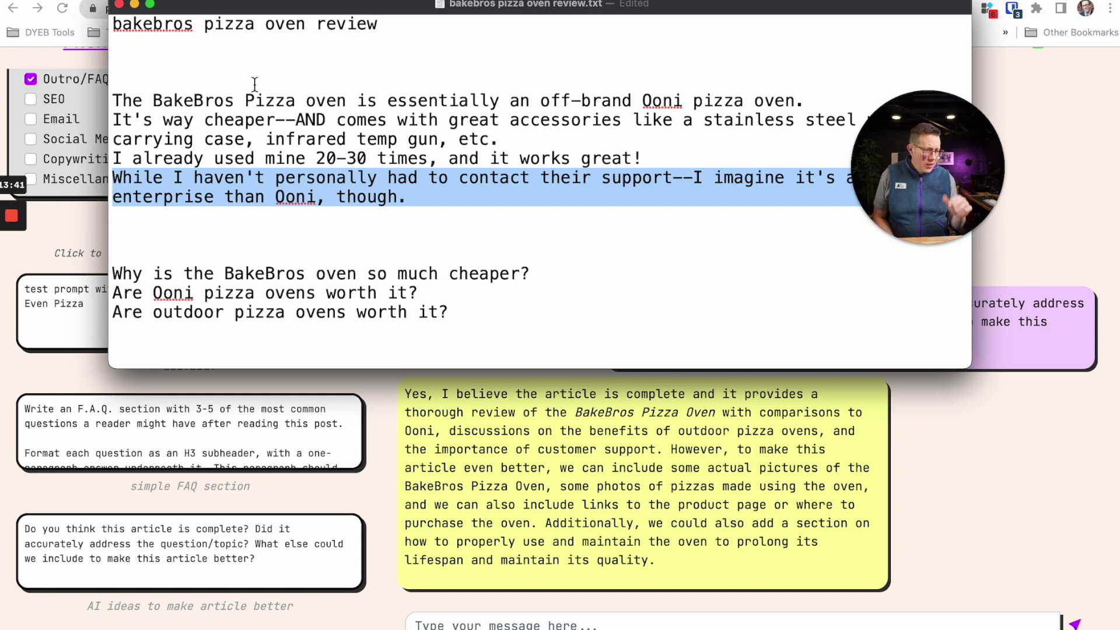
pyautogui.click(525, 418)
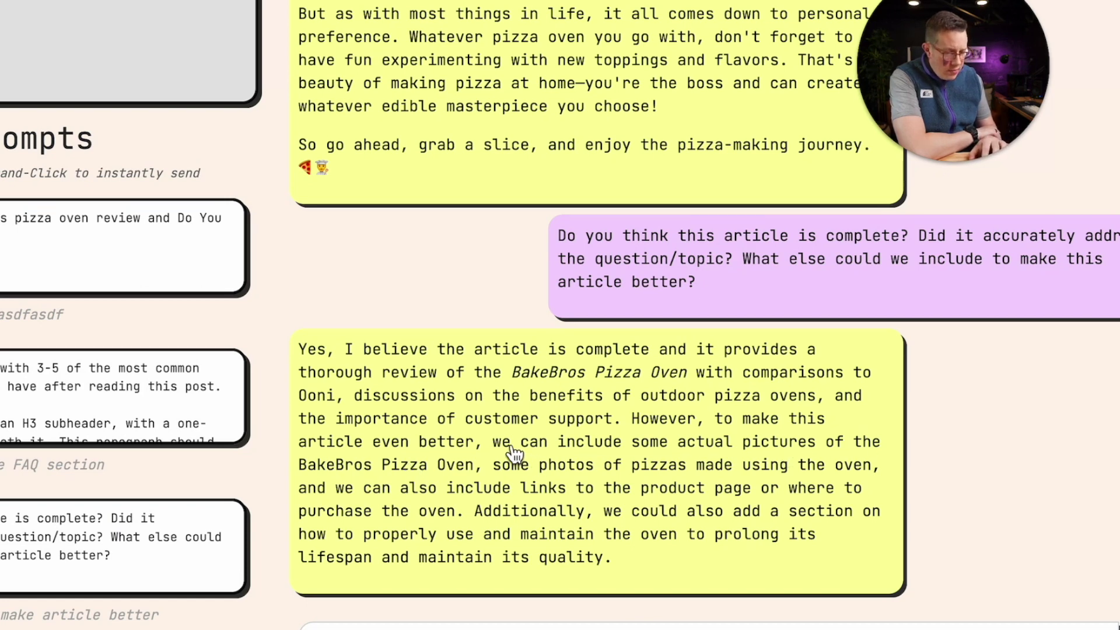
# Select the AI's suggestions about oven pictures and adding a using-and-maintaining section.
pyautogui.moveTo(492, 444); pyautogui.dragTo(571, 471)
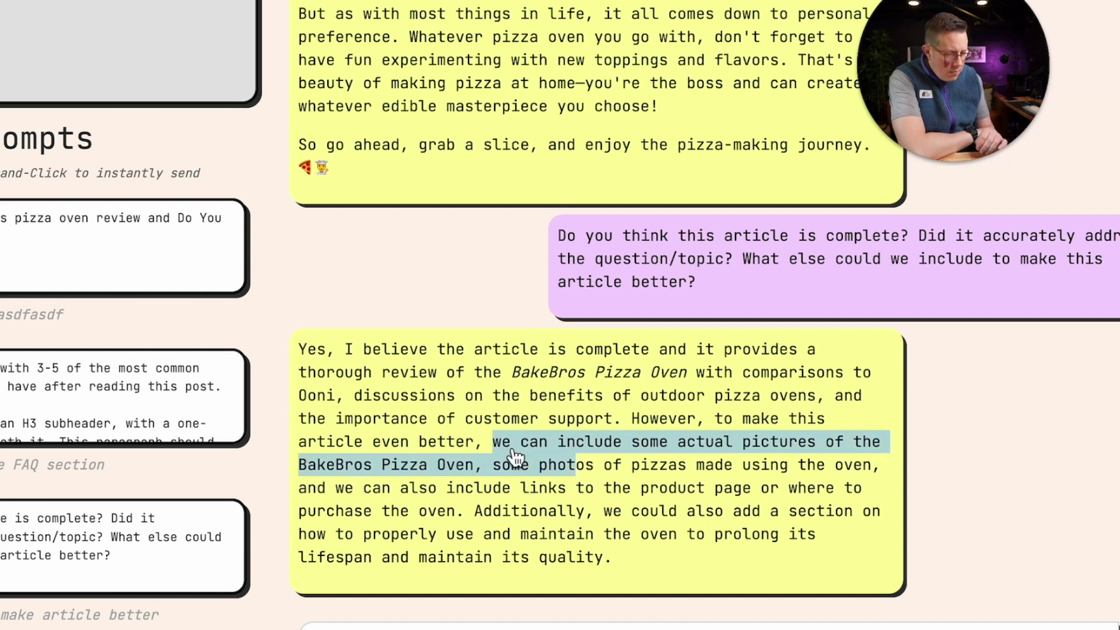
pyautogui.moveTo(474, 511); pyautogui.dragTo(644, 571)
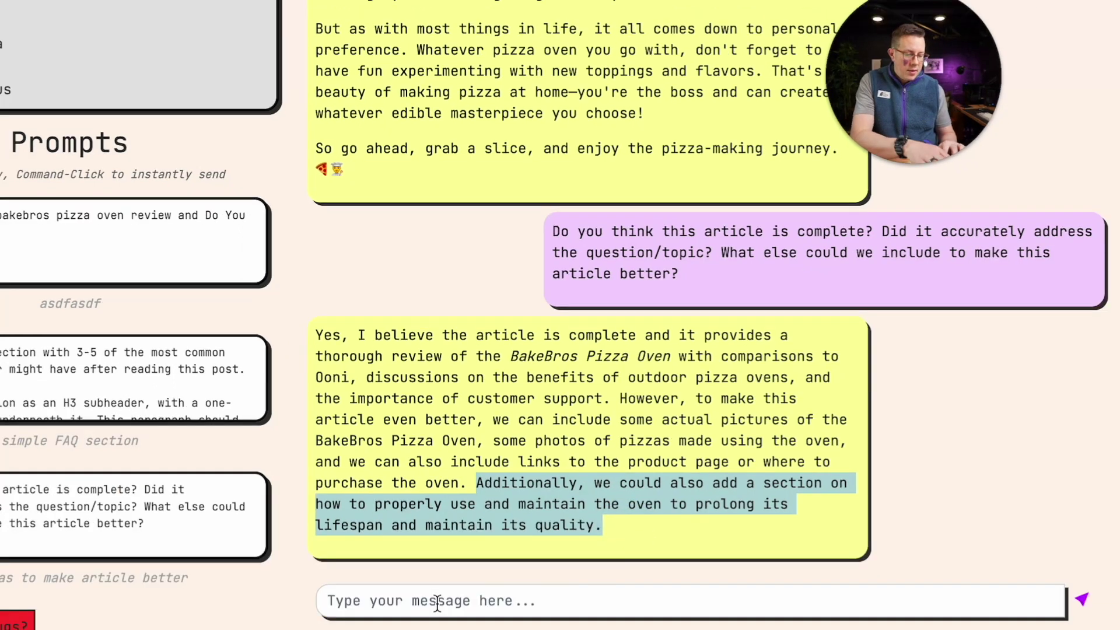
# Send 'write a short section on the following:' with the pasted maintenance-section suggestion.
pyautogui.click(353, 627)
pyautogui.write('write a')
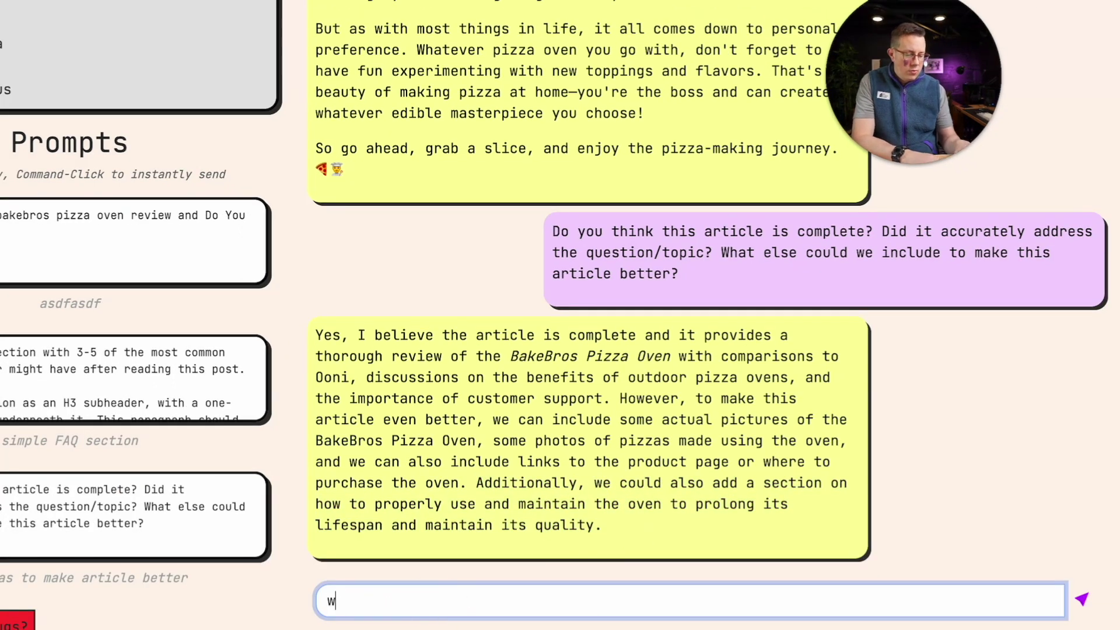
pyautogui.write(' short section on the following:')
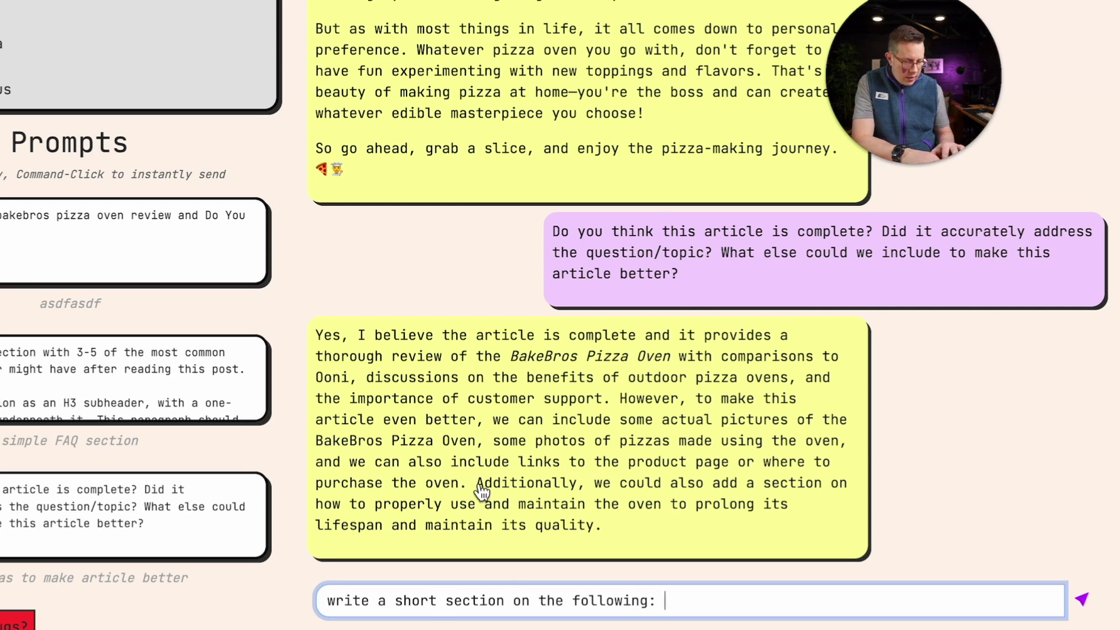
pyautogui.moveTo(477, 483); pyautogui.dragTo(634, 545)
pyautogui.click(696, 599)
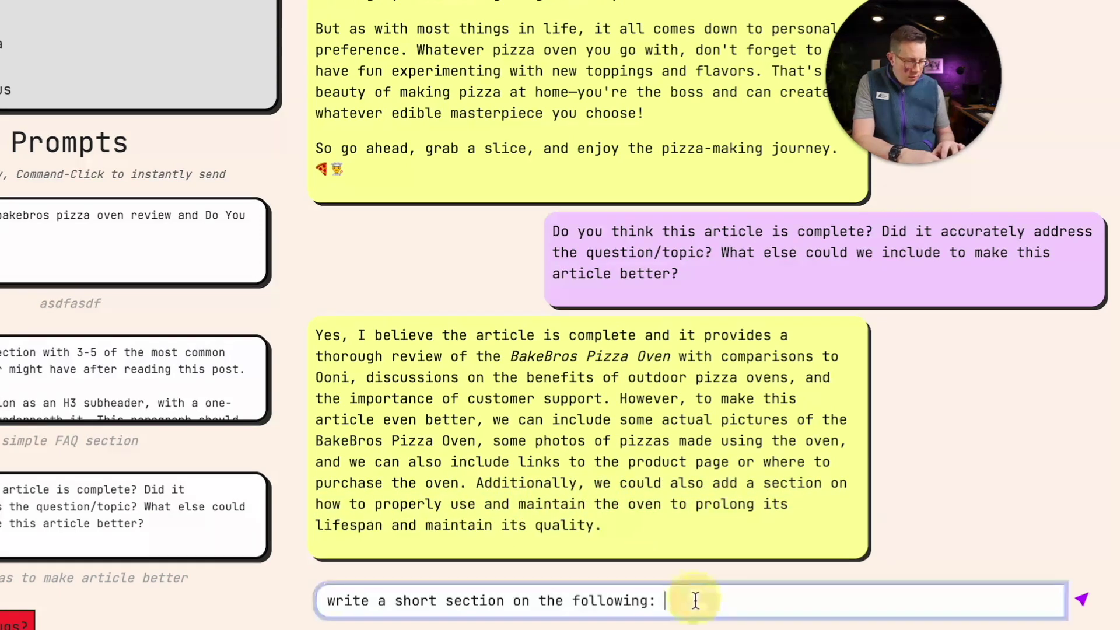
pyautogui.press('super+v')
pyautogui.press('Return')
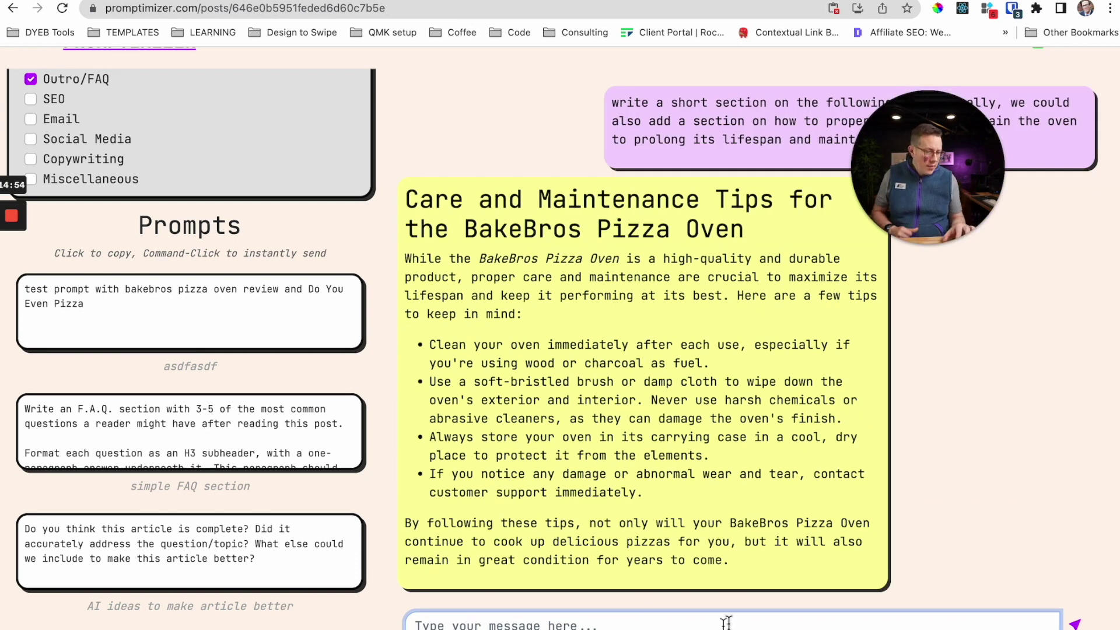
# Return to the Promptimizer Welcome home page.
pyautogui.click(569, 406)
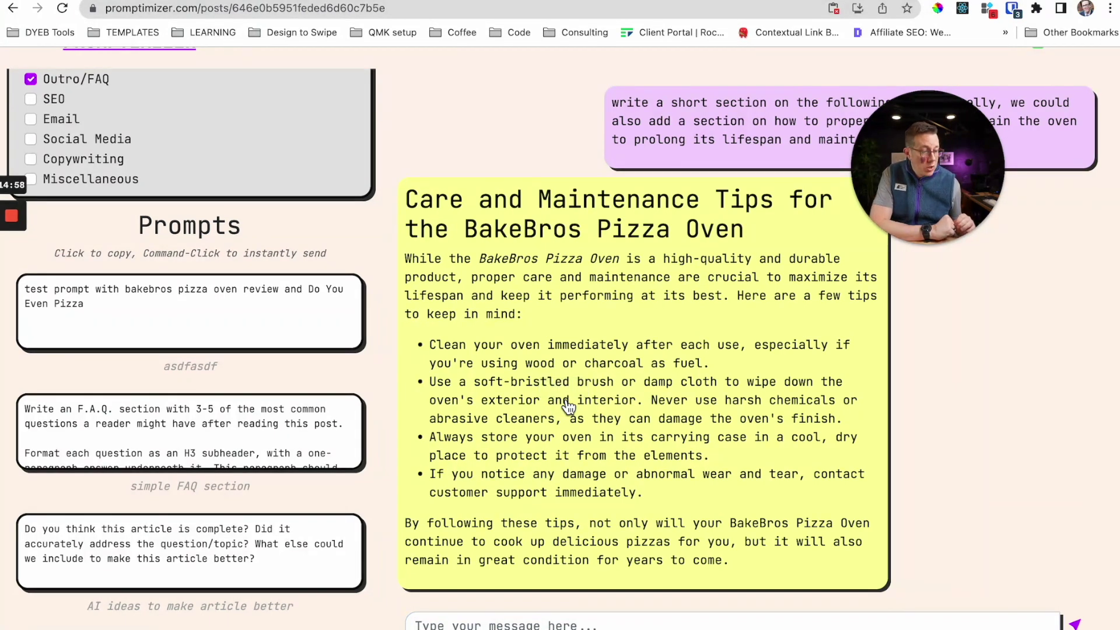
pyautogui.scroll(3, 281, 184)
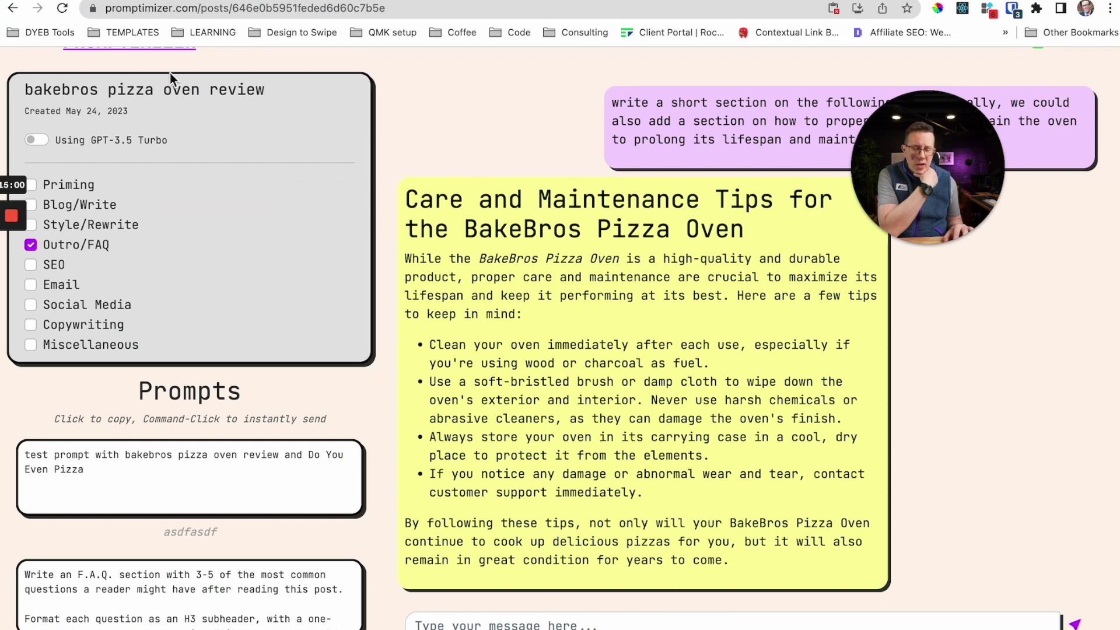
pyautogui.scroll(2, 169, 72)
# Load the Promptimizer /free super prompts page from the address bar.
pyautogui.click(186, 71)
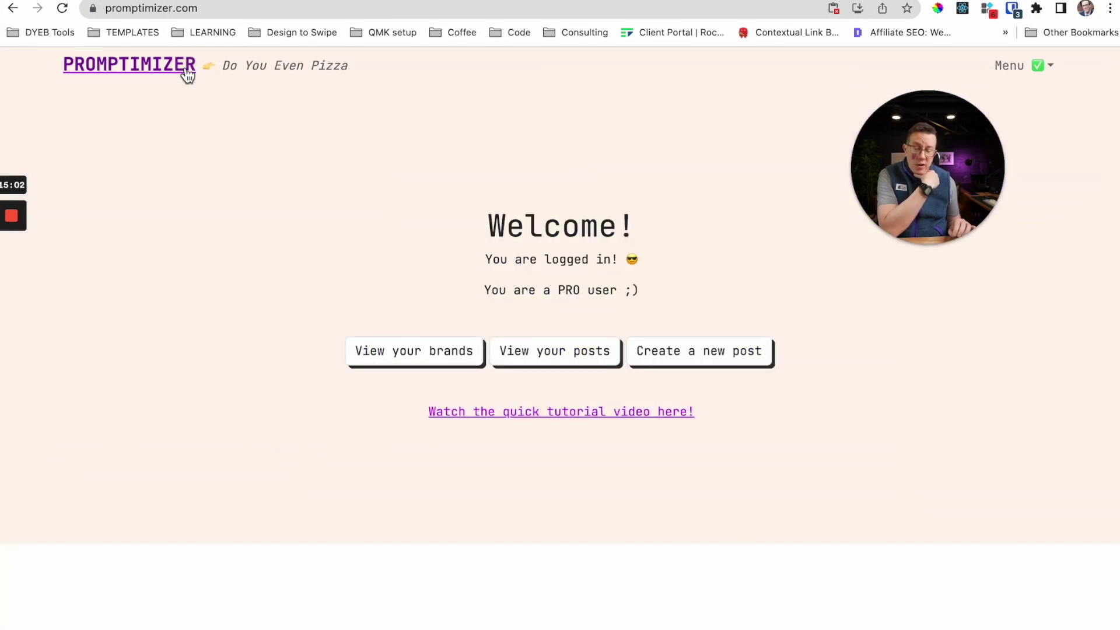
pyautogui.click(215, 10)
pyautogui.click(235, 11)
pyautogui.write('/free')
pyautogui.press('Return')
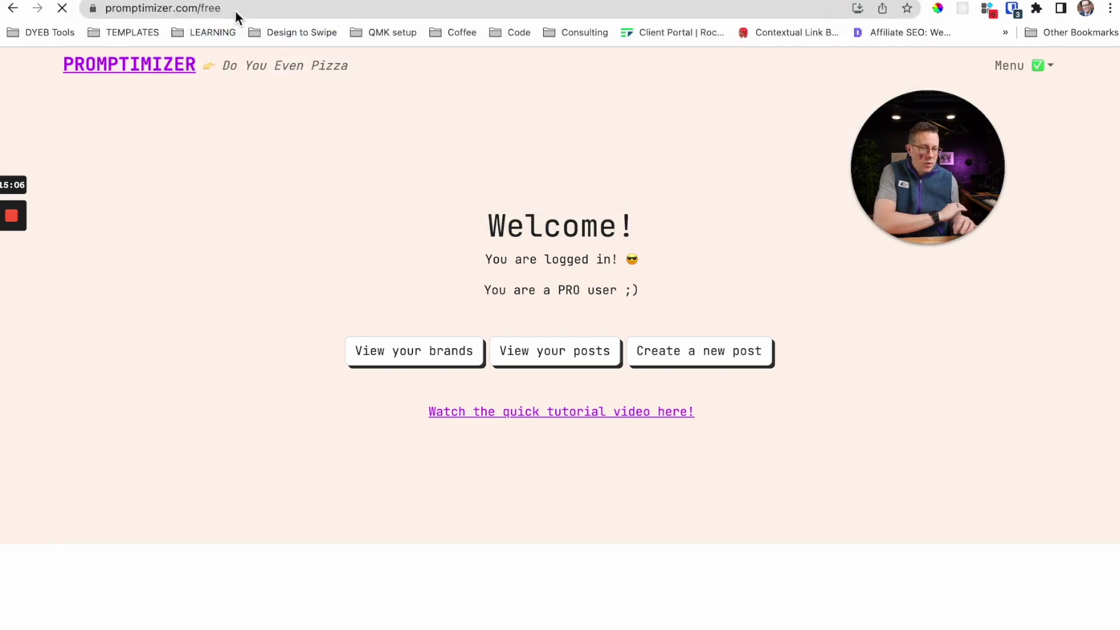
# Copy all of the free super prompts to the clipboard and dismiss the confirmation.
pyautogui.scroll(-6, 432, 209)
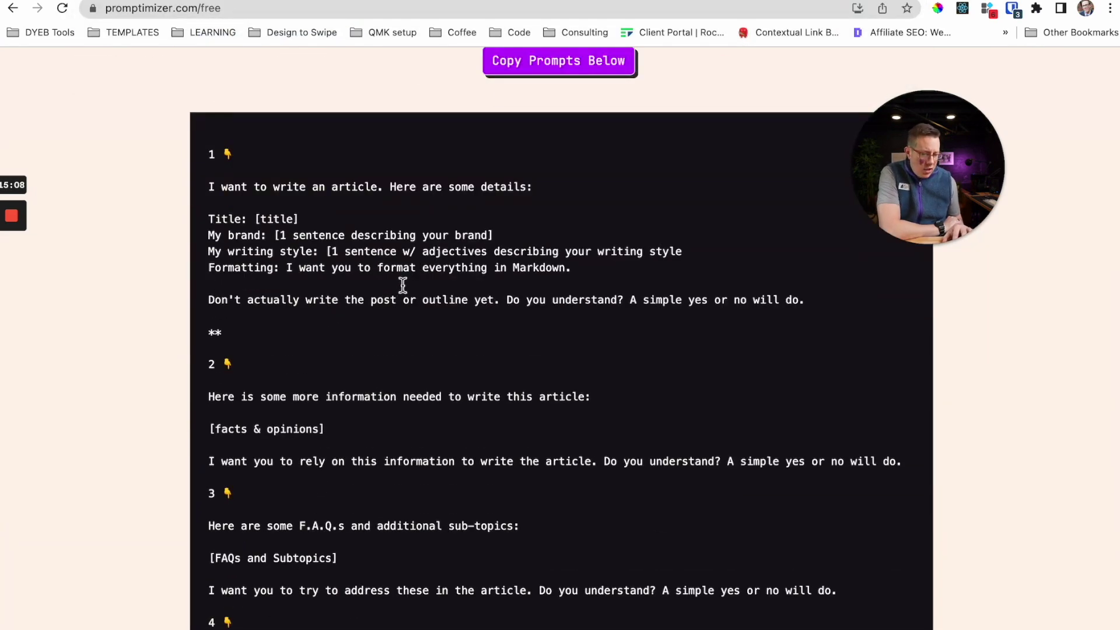
pyautogui.scroll(-2, 402, 284)
pyautogui.scroll(4, 402, 285)
pyautogui.click(554, 185)
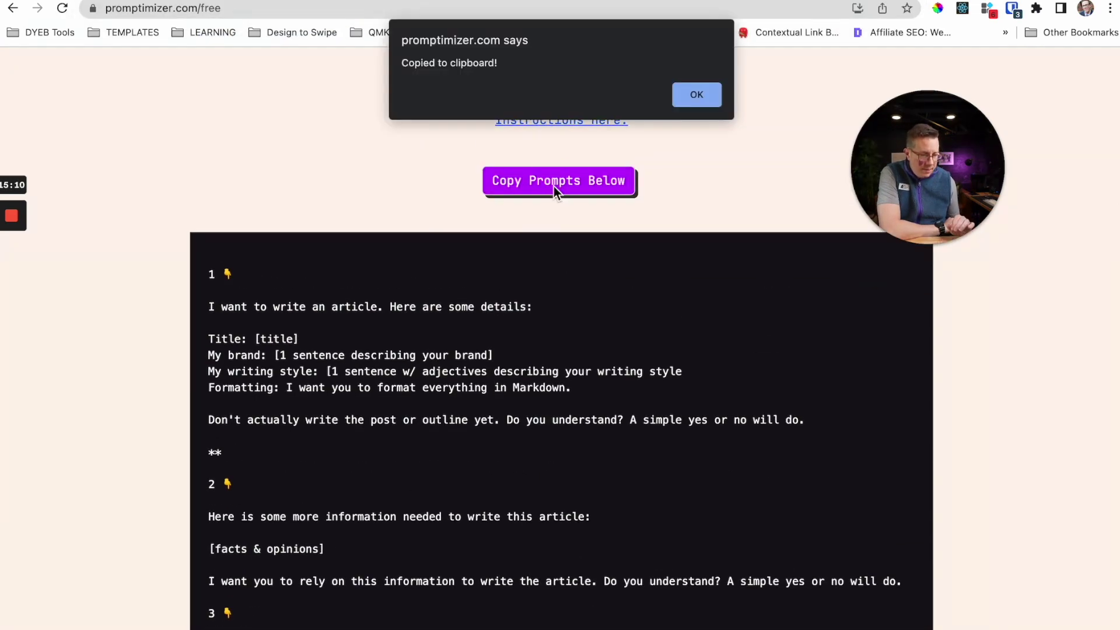
pyautogui.click(703, 94)
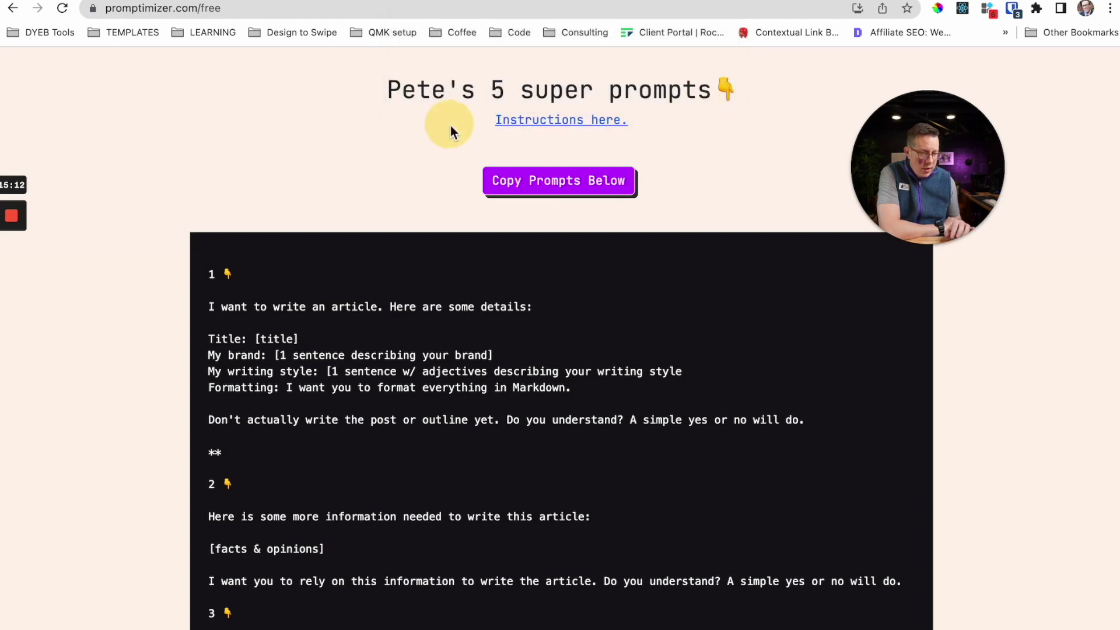